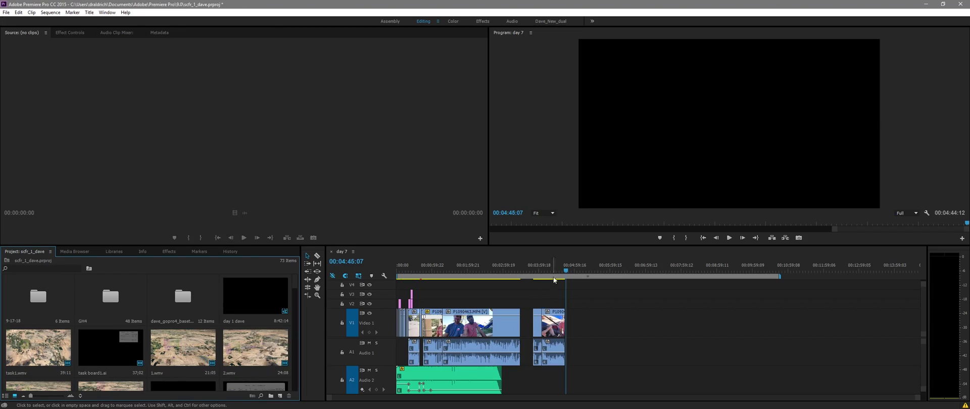
Step: Preview the day 7 sequence near 00:01:51:01 and skim the flying footage in the #SCFR2018 Day 1 YouTube video in the browser
left_click(554, 278)
left_click(463, 271)
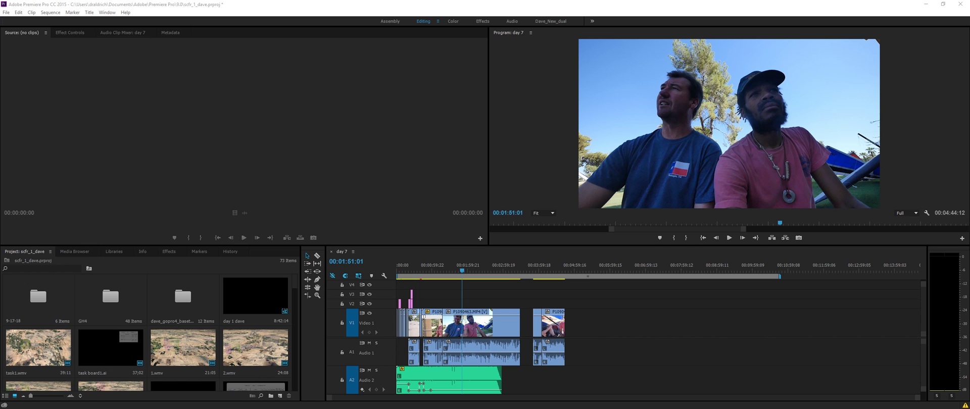
left_click_drag(0, 28, 230, 15)
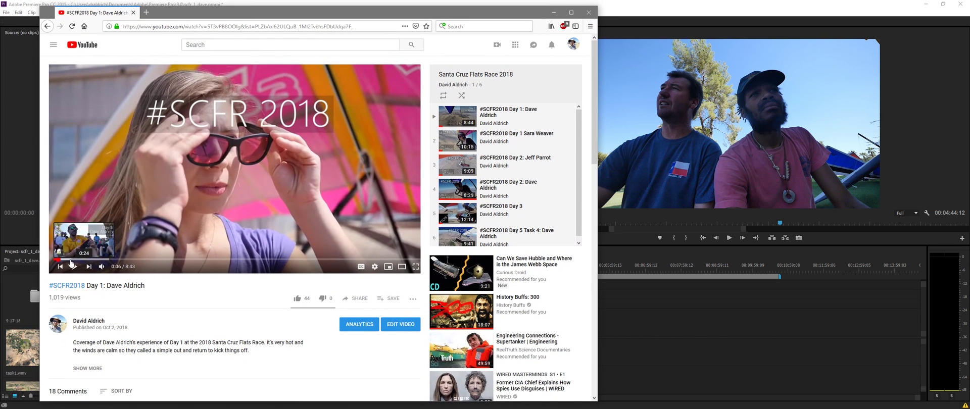
left_click(95, 260)
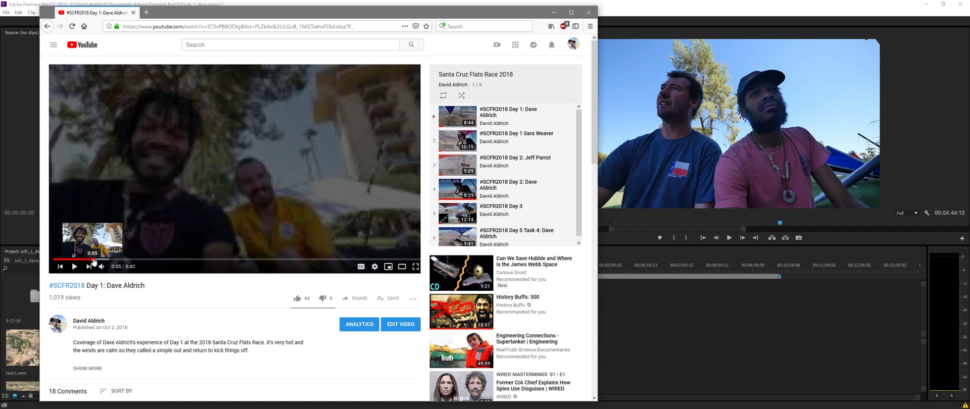
left_click_drag(94, 261, 258, 263)
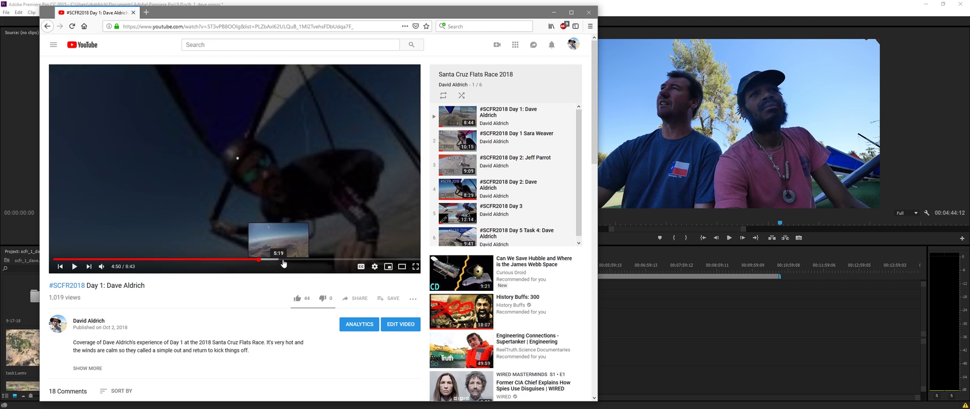
left_click(303, 260)
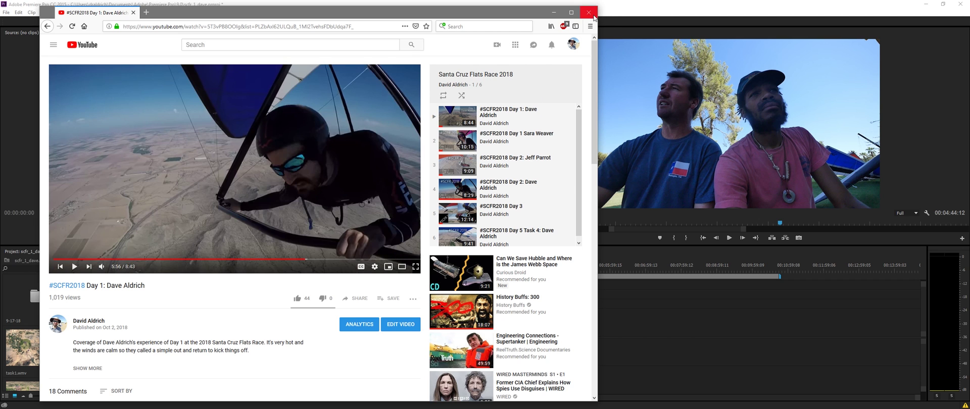
left_click(593, 16)
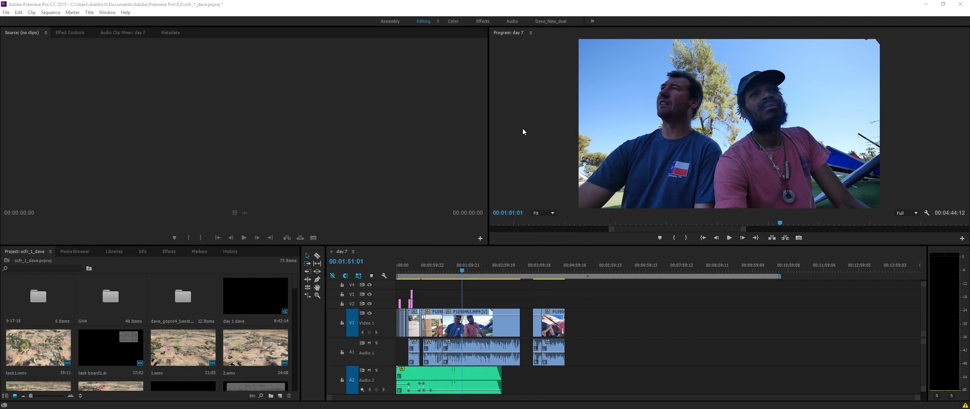
Step: Open the 9-22-18 bin and its GoPro 5 sub-bin in floating windows, enlarging the GoPro 5 window to fit more thumbnails
left_click(473, 272)
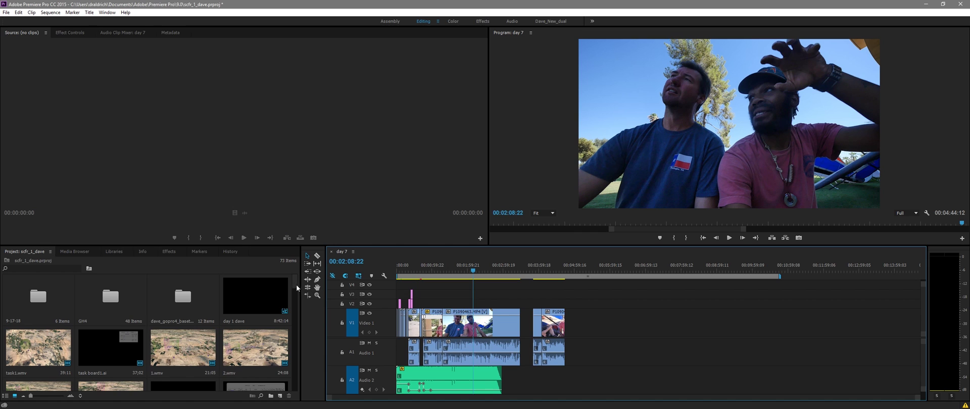
left_click_drag(296, 284, 293, 391)
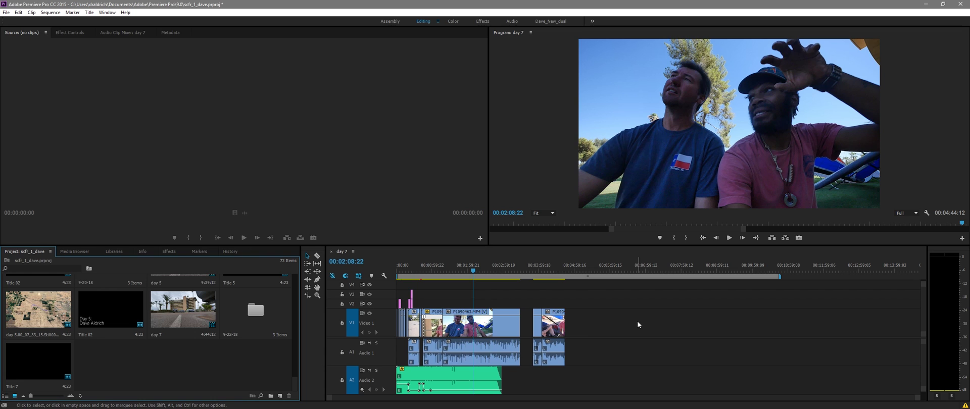
double_click(254, 311)
left_click_drag(155, 47, 427, 156)
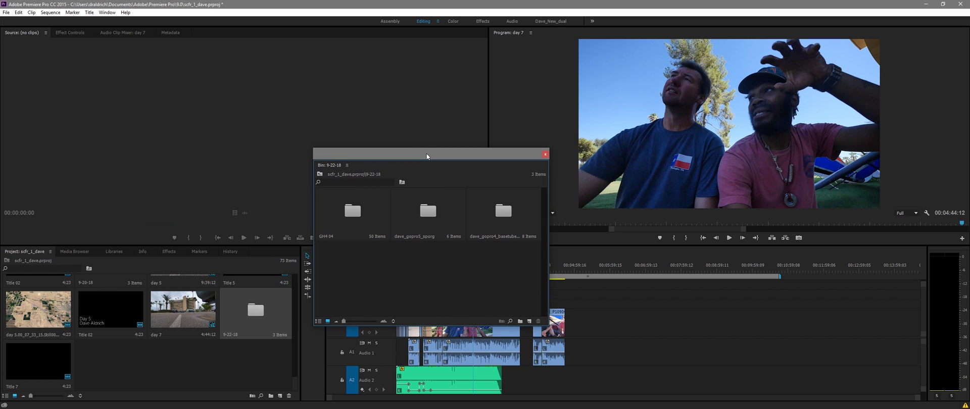
double_click(429, 211)
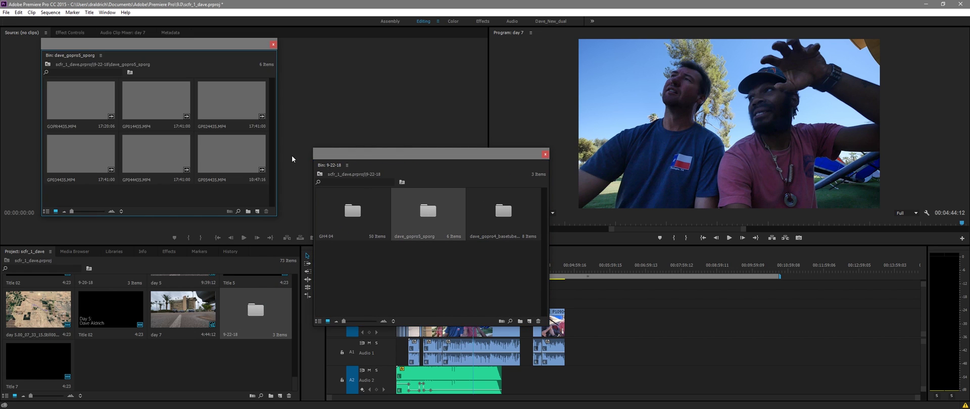
left_click_drag(275, 215, 328, 247)
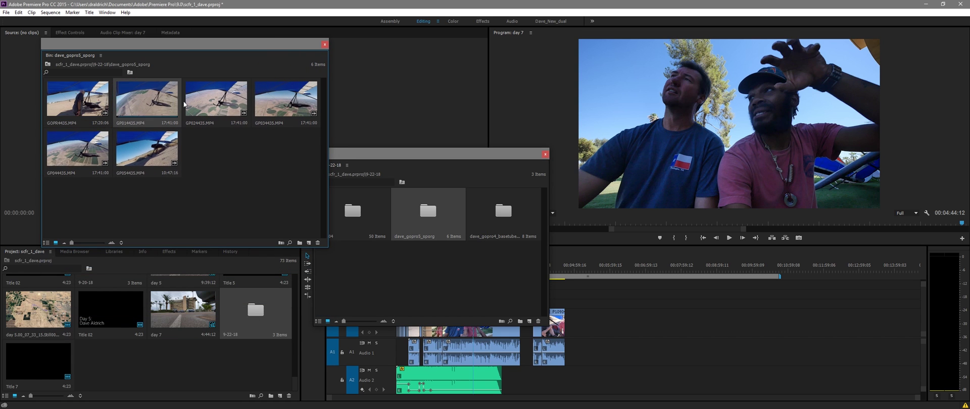
Step: Open the GoPro 4 basetube bin and place its window beside the GoPro 5 bin
left_click(508, 210)
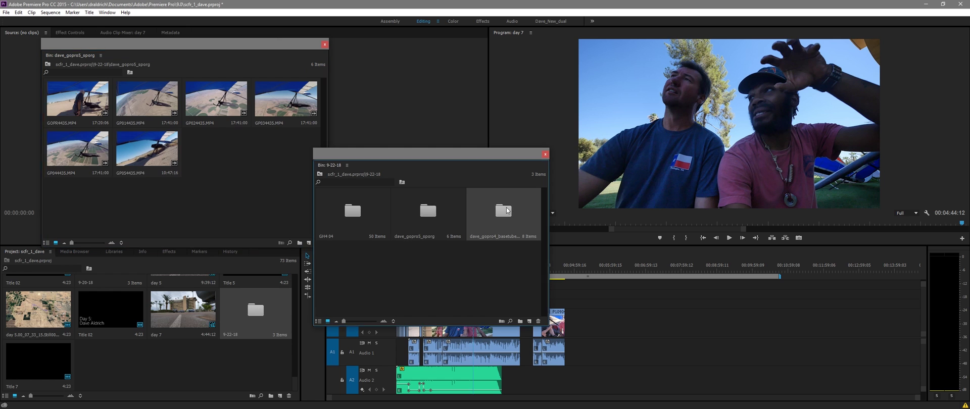
double_click(508, 211)
left_click_drag(170, 44, 474, 49)
left_click(73, 51)
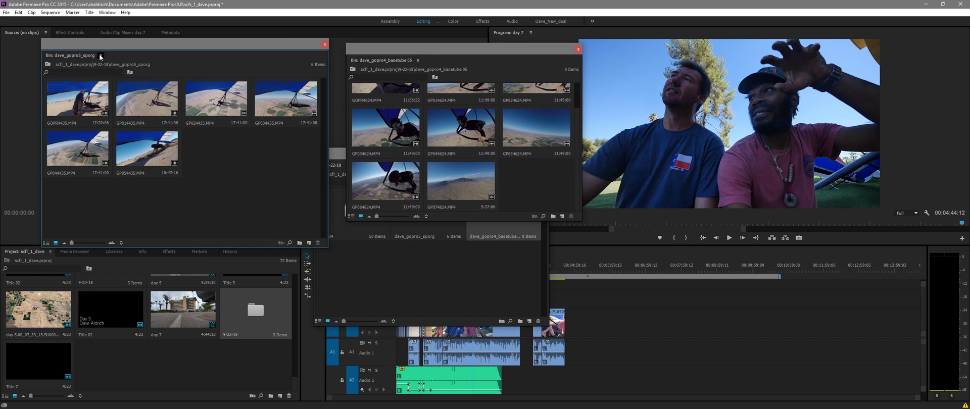
left_click(387, 60)
scroll(443, 153, "up", 1)
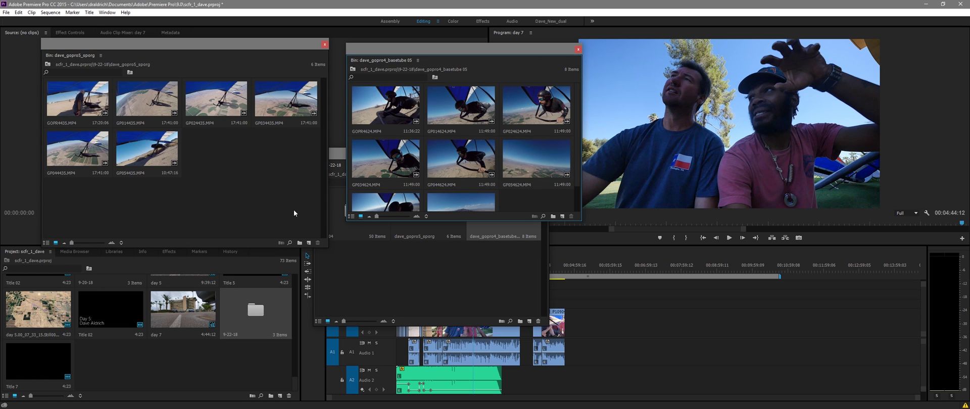
Step: Rearrange the floating bin windows and close the 9-22-18 bin's window
left_click(380, 279)
left_click_drag(418, 162, 343, 160)
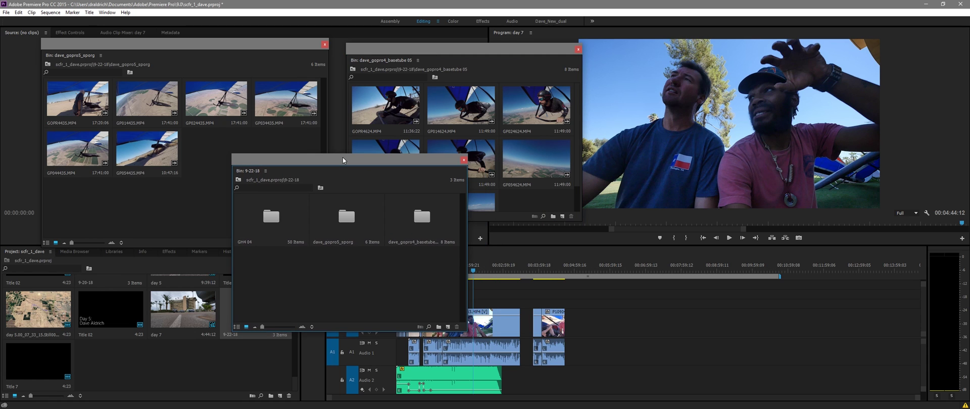
left_click_drag(277, 161, 250, 193)
left_click_drag(254, 51, 393, 65)
left_click_drag(339, 56, 185, 43)
left_click_drag(418, 48, 310, 60)
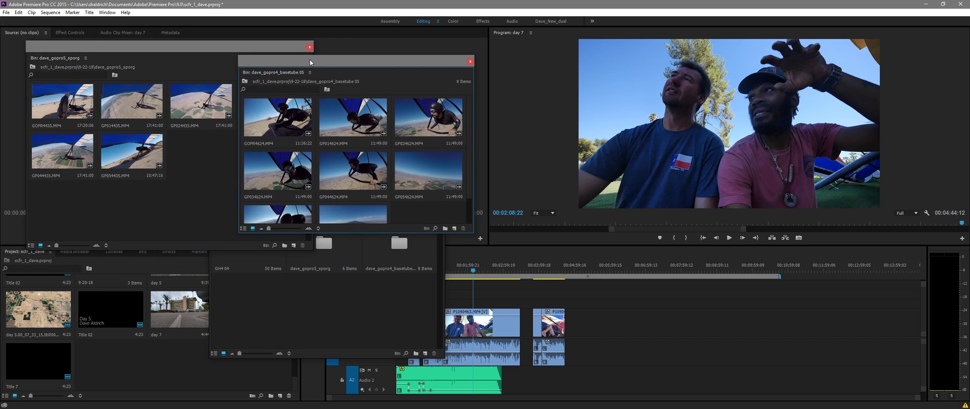
left_click(400, 317)
left_click(440, 203)
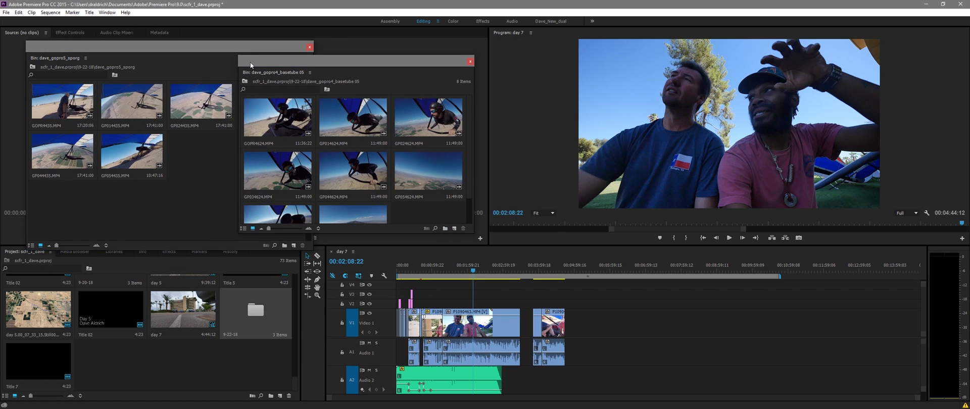
Step: Dock the GoPro 5 and GoPro 4 basetube bins in the same group as the project
left_click_drag(250, 62, 348, 83)
left_click_drag(87, 48, 242, 62)
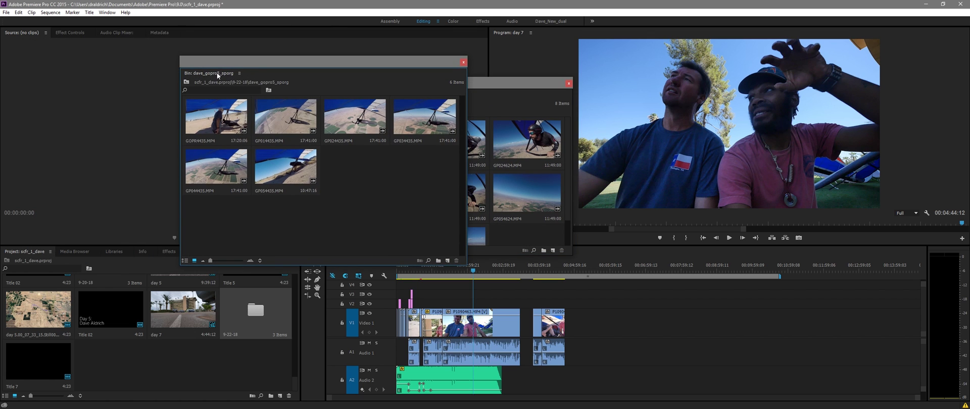
left_click_drag(218, 76, 58, 254)
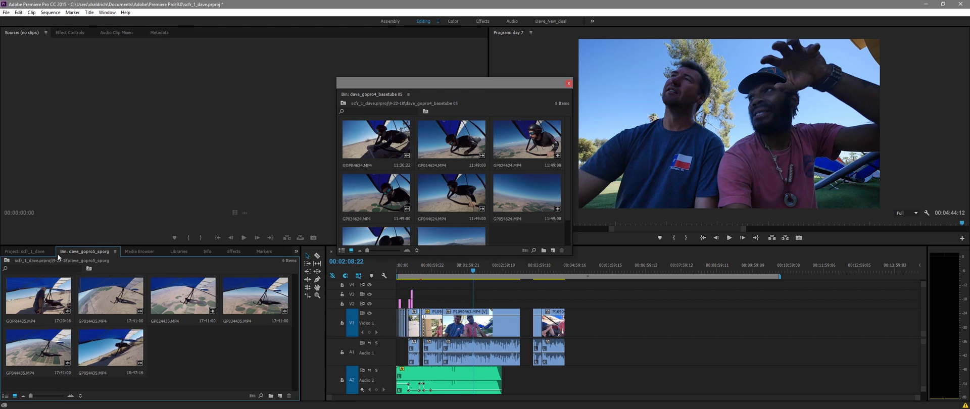
left_click_drag(364, 95, 125, 254)
Step: Compare the clips in the project and the two docked GoPro bins, and check the day 7 sequence at 00:04:23:14
left_click(26, 251)
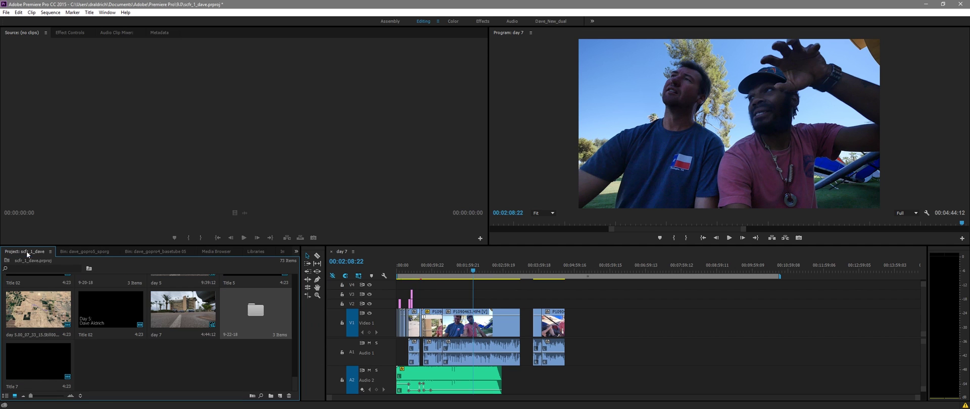
left_click(86, 252)
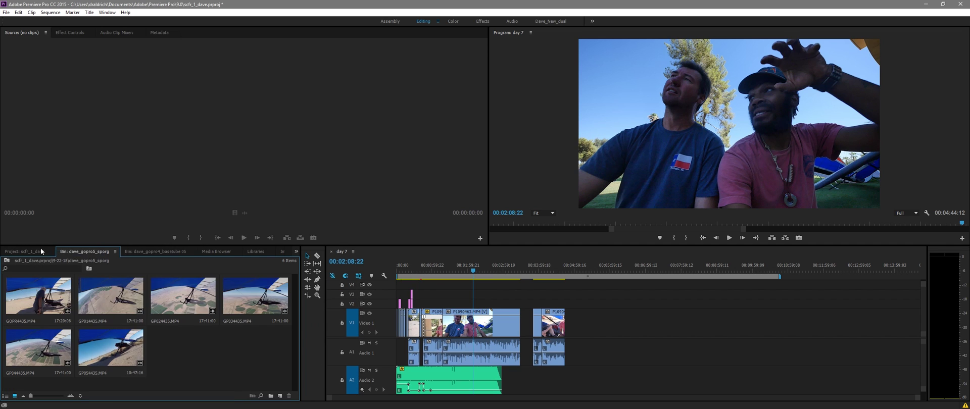
left_click(37, 251)
left_click(81, 251)
left_click(132, 251)
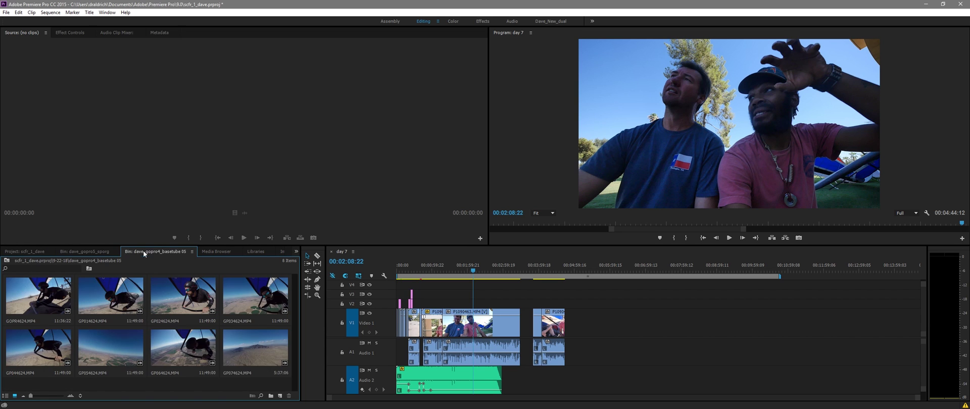
left_click(84, 252)
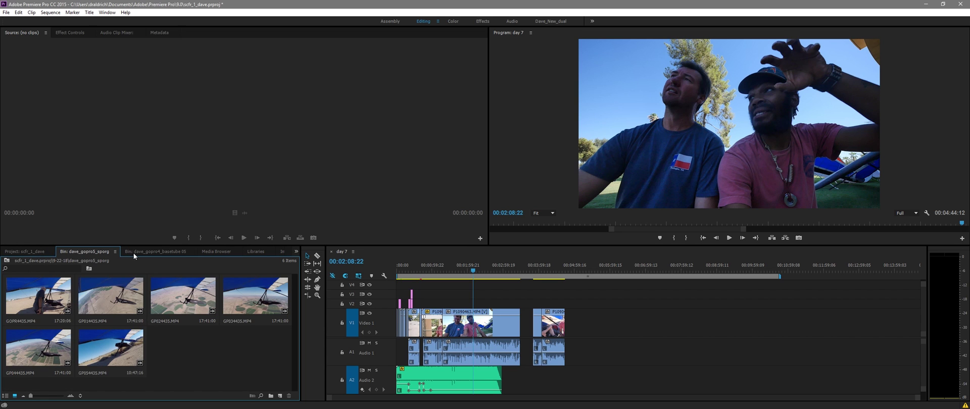
left_click(30, 252)
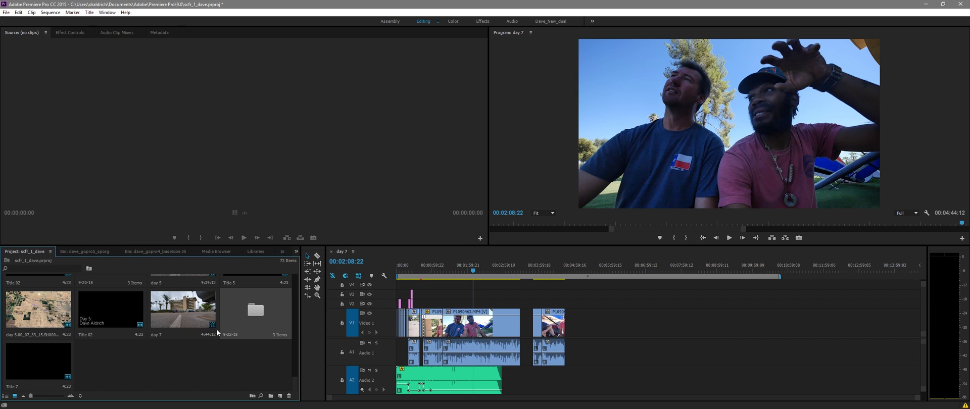
left_click(552, 271)
left_click(75, 252)
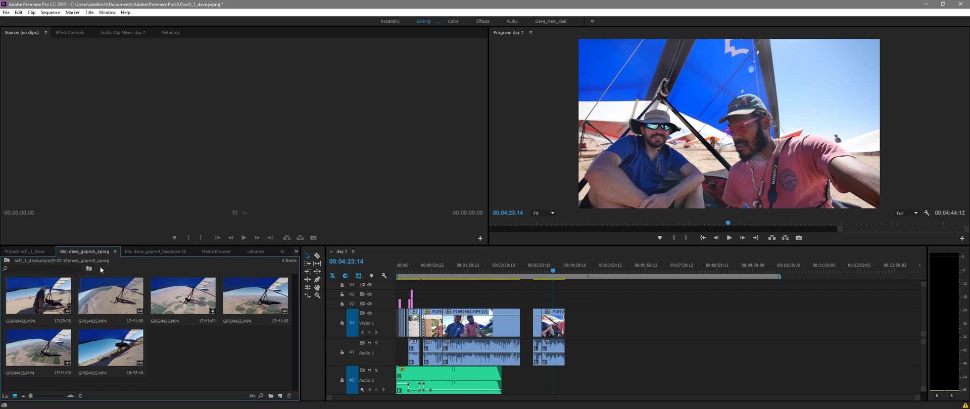
left_click(153, 252)
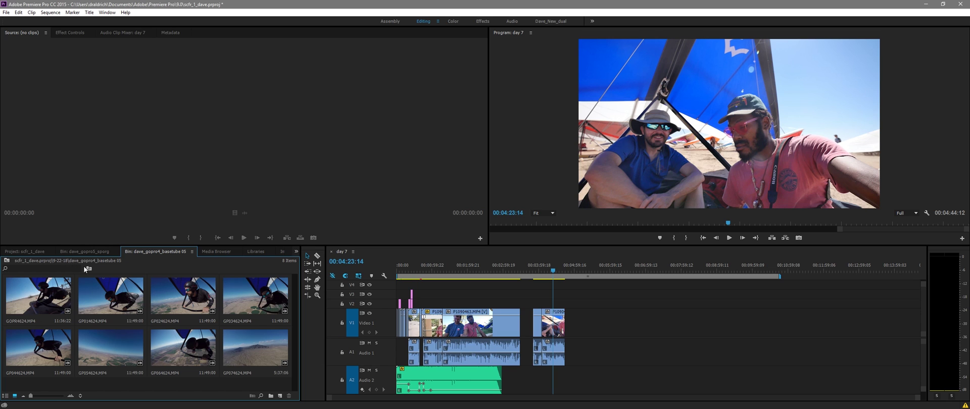
left_click(73, 252)
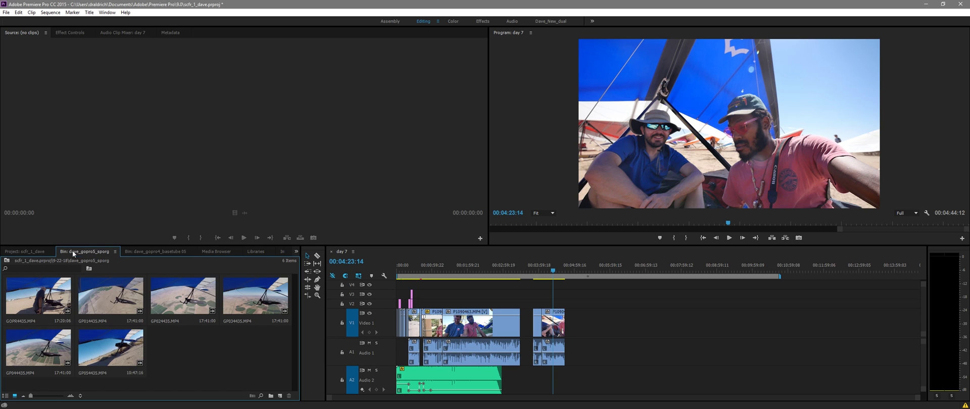
Step: Load GOPR4624.MP4 from the GoPro 4 basetube bin for source viewing and go back to the clip's start
left_click(128, 252)
double_click(38, 296)
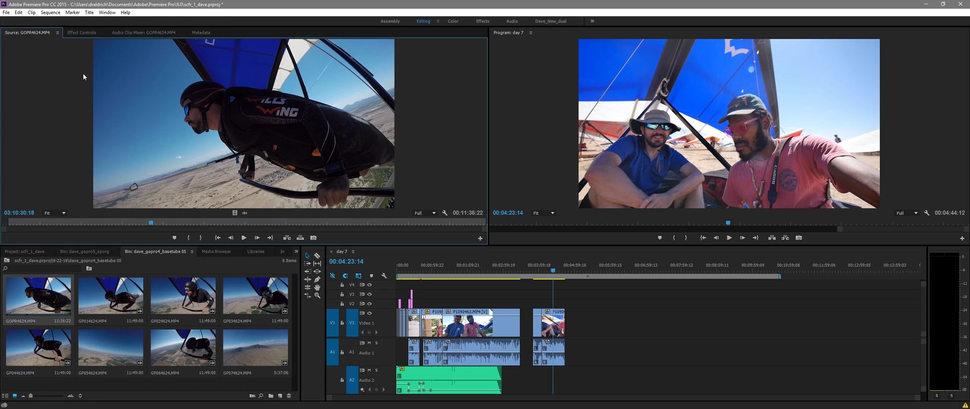
left_click_drag(92, 228, 8, 225)
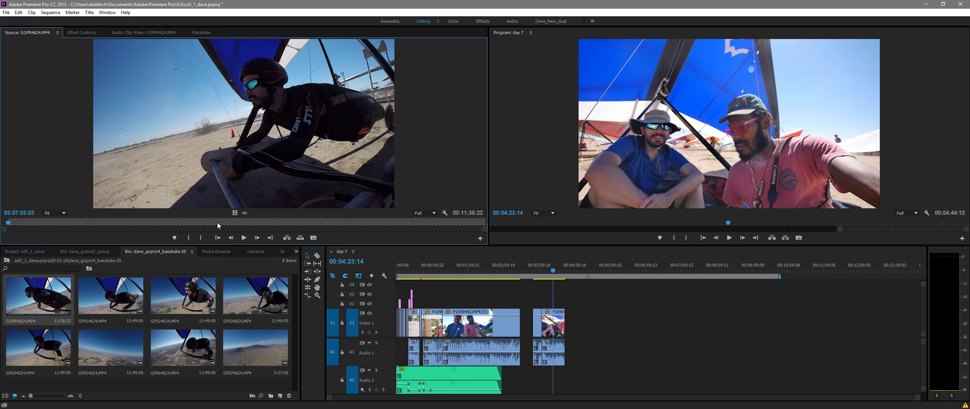
left_click(5, 223)
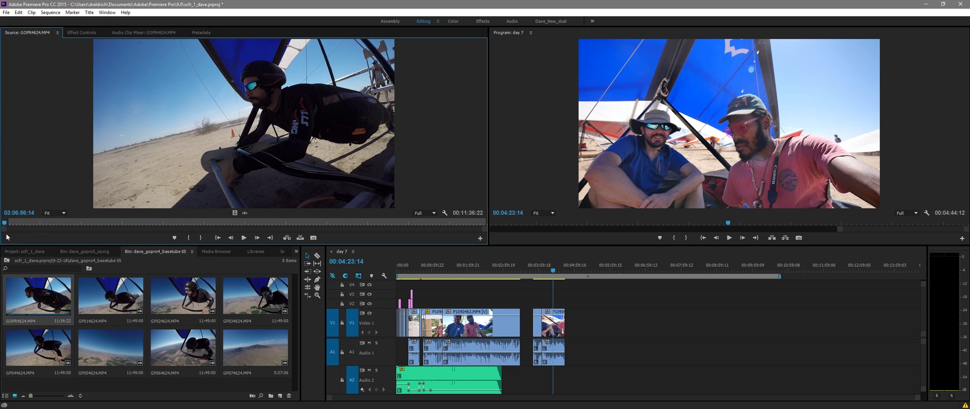
Step: Play and scrub GOPR4624.MP4 through the launch preparation, stopping at 03:07:19:20
left_click_drag(4, 222, 7, 226)
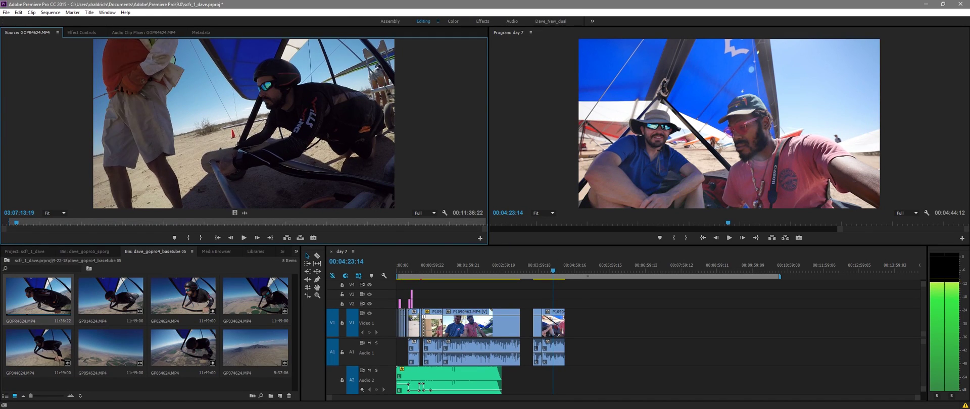
key("k")
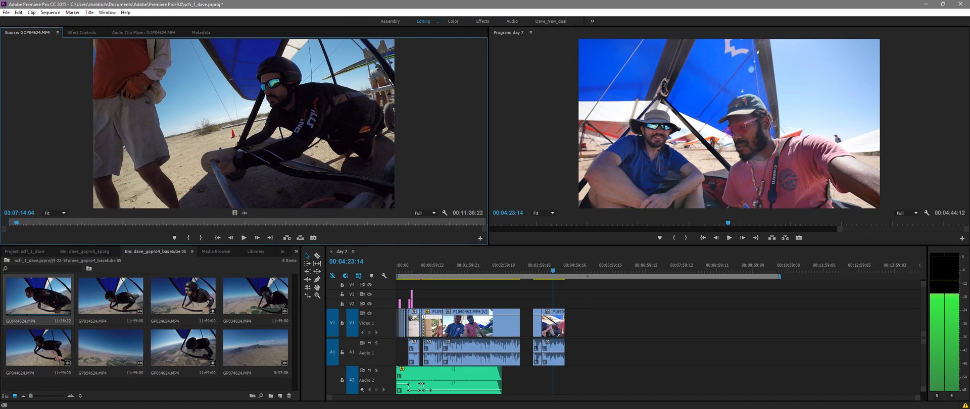
left_click_drag(16, 213, 96, 190)
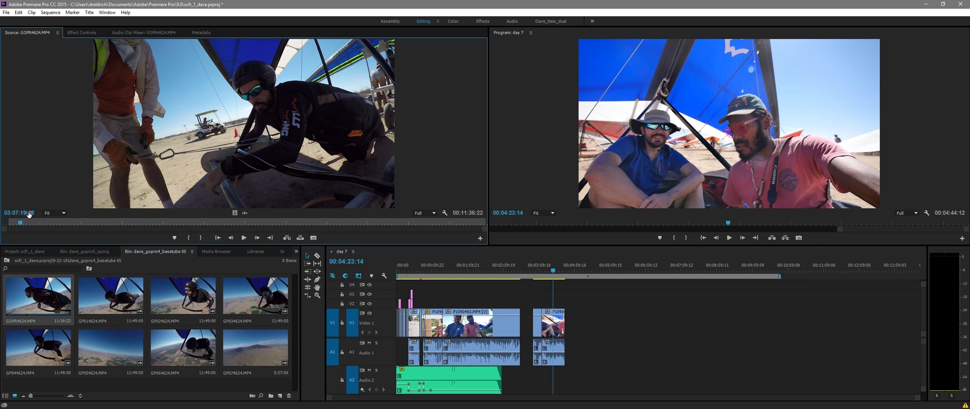
key("space")
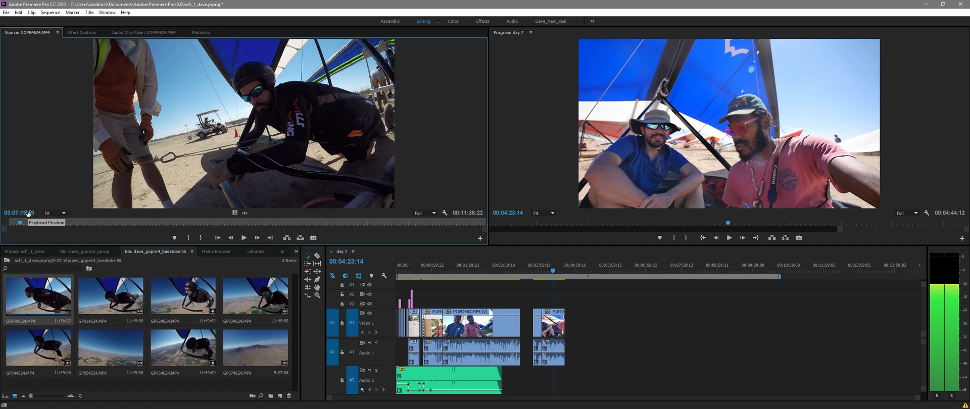
key("space")
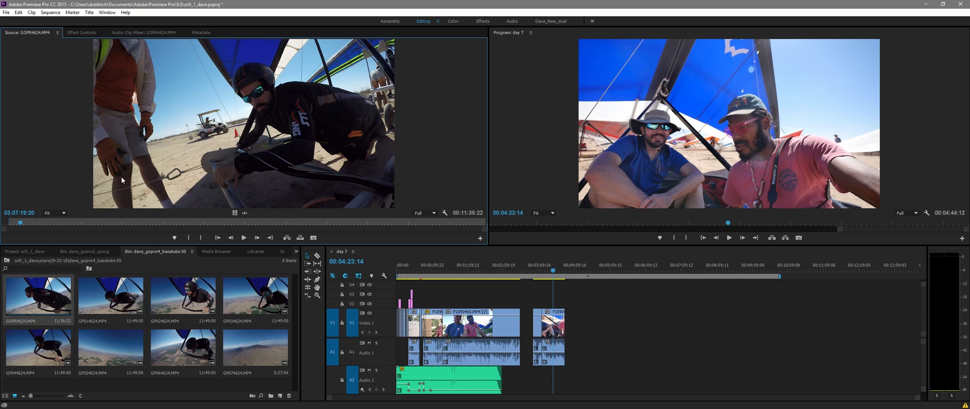
Step: Mark an In point at 03:07:19:20 on GOPR4624.MP4, place the clip on V1 after the existing clips, and scrub through its launch
left_click(189, 237)
left_click_drag(221, 148, 583, 333)
left_click_drag(589, 272, 593, 272)
key("minus")
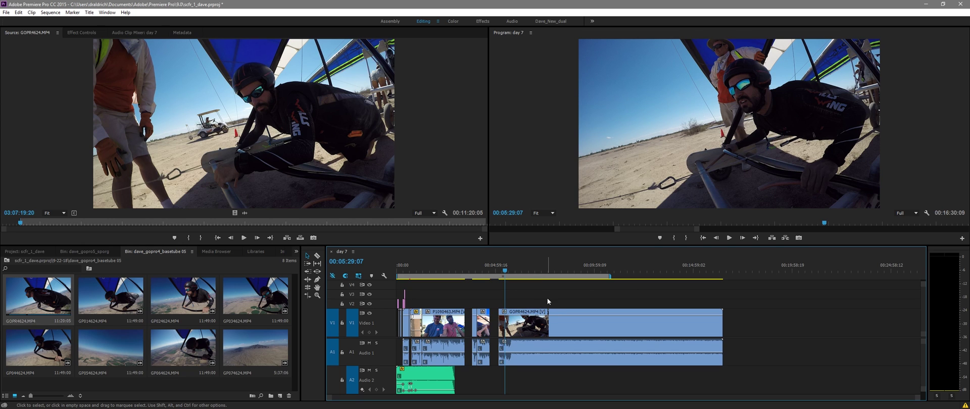
left_click(512, 273)
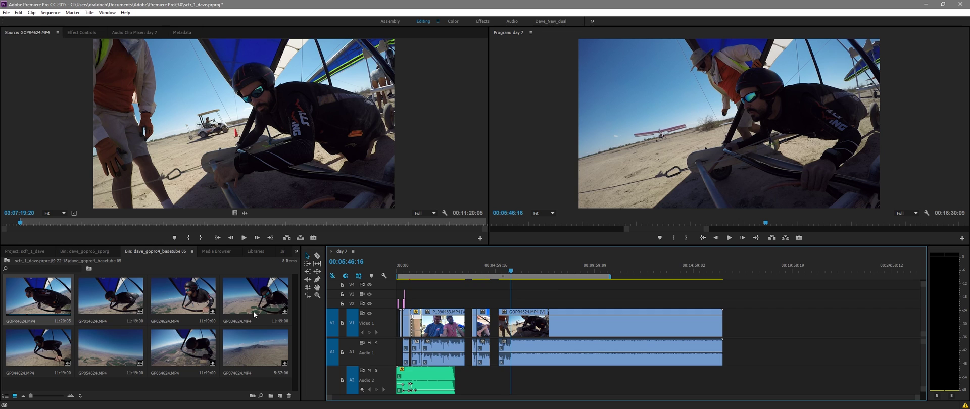
left_click(507, 271)
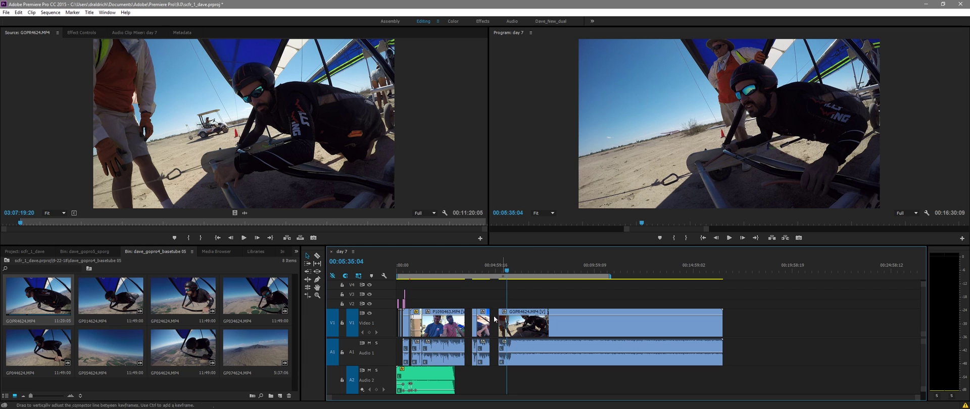
Step: Load GOPR4435.MP4 from the GoPro 5 bin for source viewing and review its pre-launch footage around 14:52:54:12
left_click(102, 252)
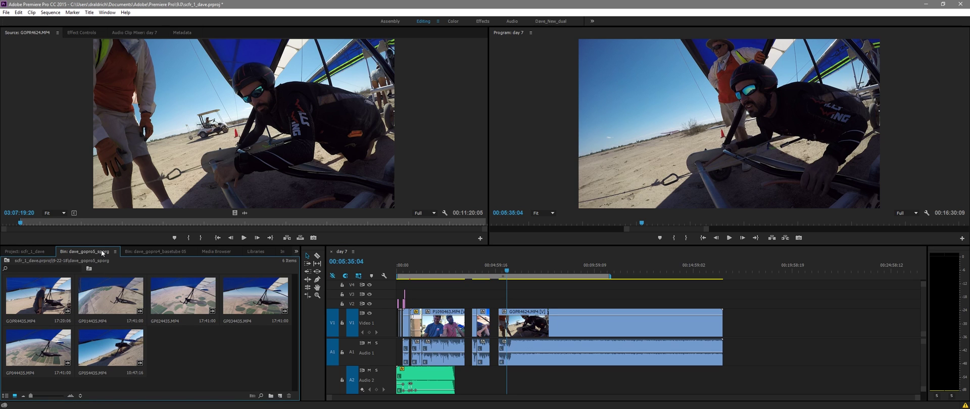
double_click(16, 304)
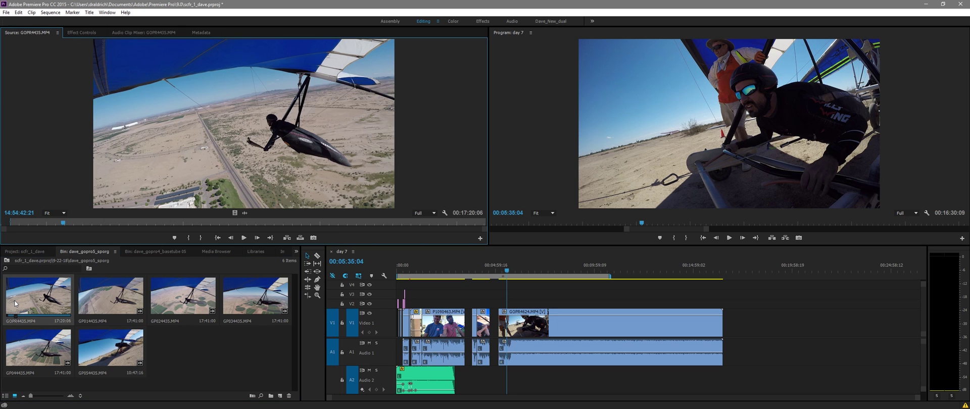
left_click_drag(24, 226, 13, 230)
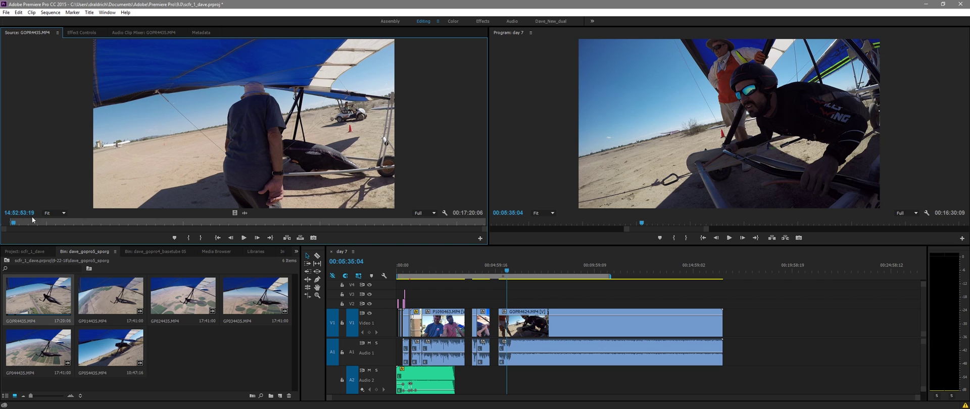
key("space")
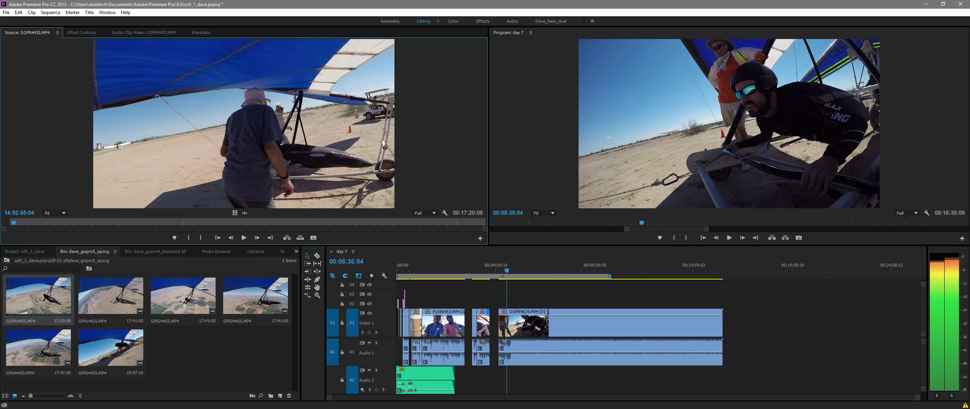
key("space")
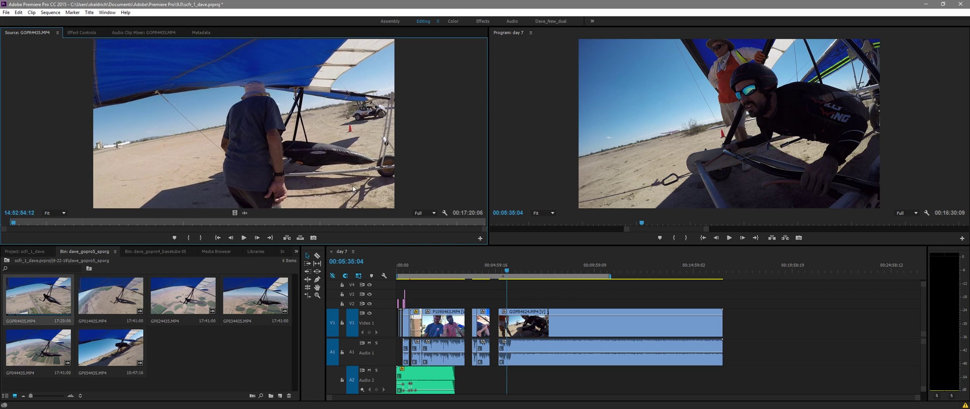
Step: Find the launch moment in GOPR4624.MP4 in the sequence and trim the clip's start to 00:05:50:23
left_click(528, 329)
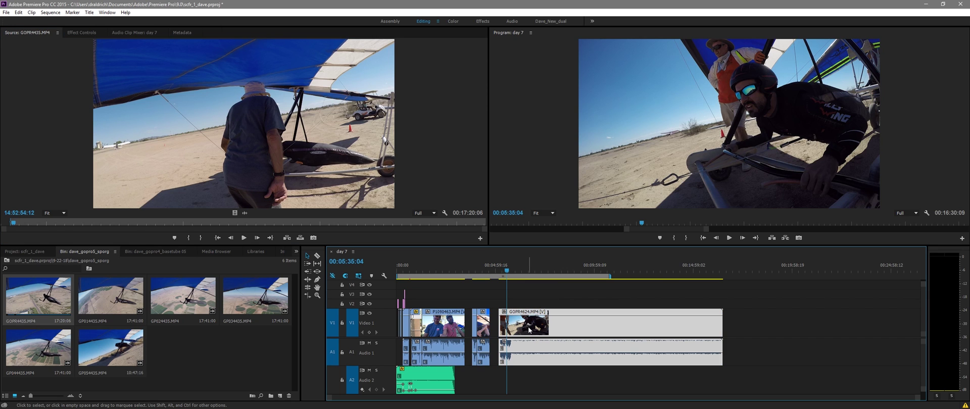
mouse_move(507, 273)
left_mouse_down()
mouse_move(554, 269)
mouse_move(511, 270)
left_mouse_up()
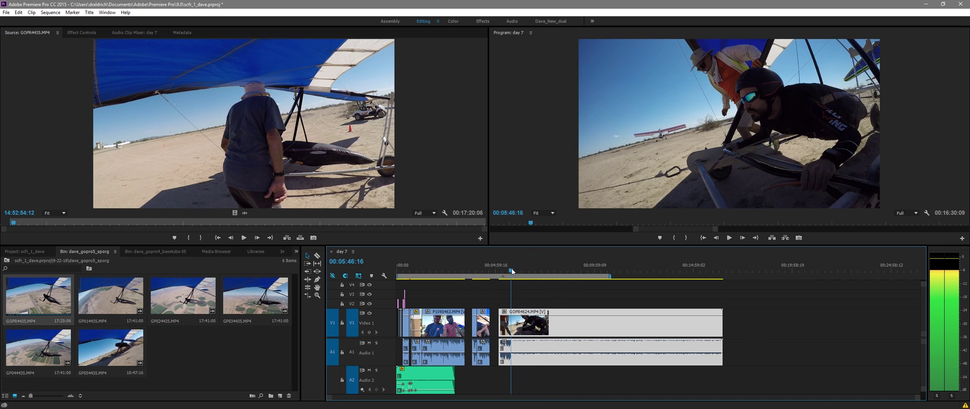
key("=")
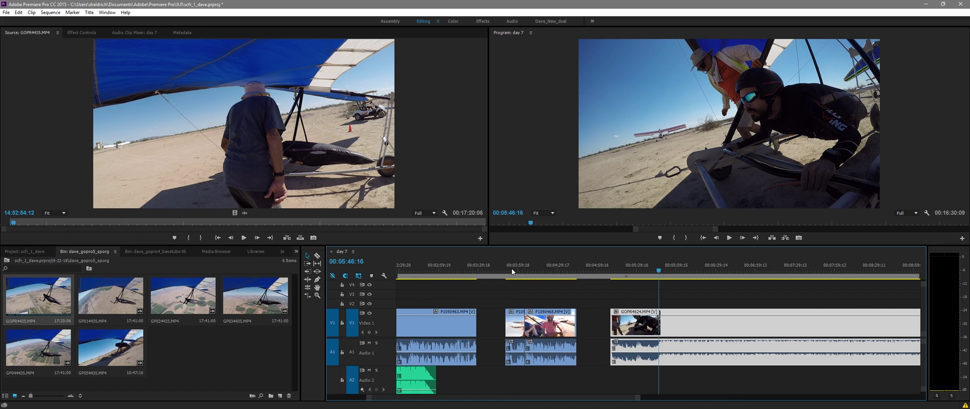
key("space")
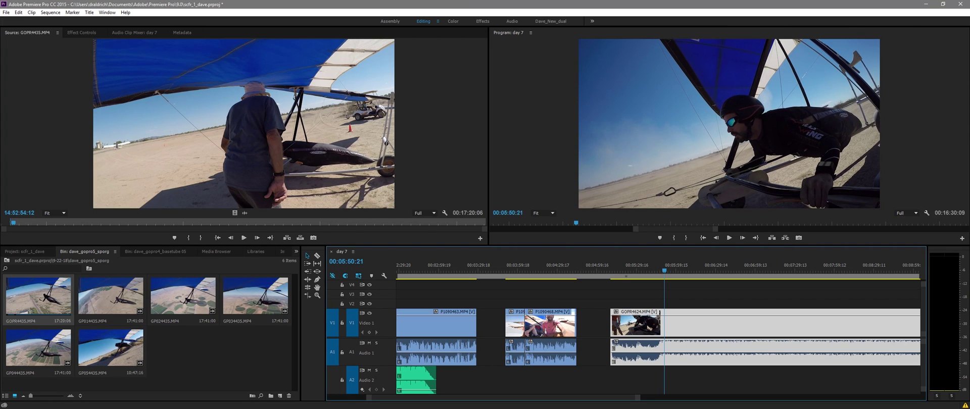
key("Right")
key("Right")
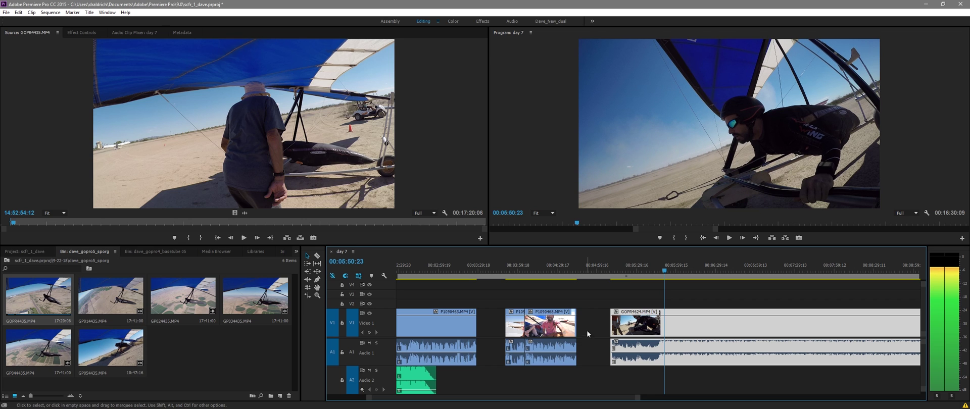
left_click_drag(611, 324, 665, 323)
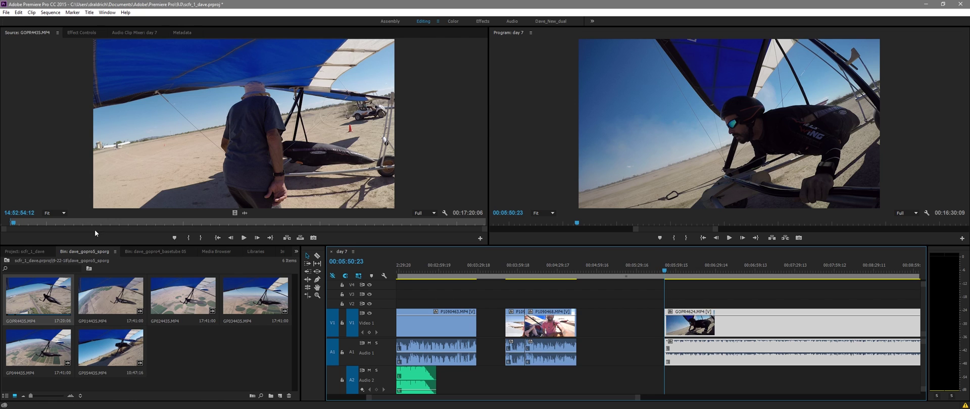
Step: Find the matching launch frame in the GOPR4435.MP4 source clip and mark an In point at 14:53:34:11
left_click(115, 59)
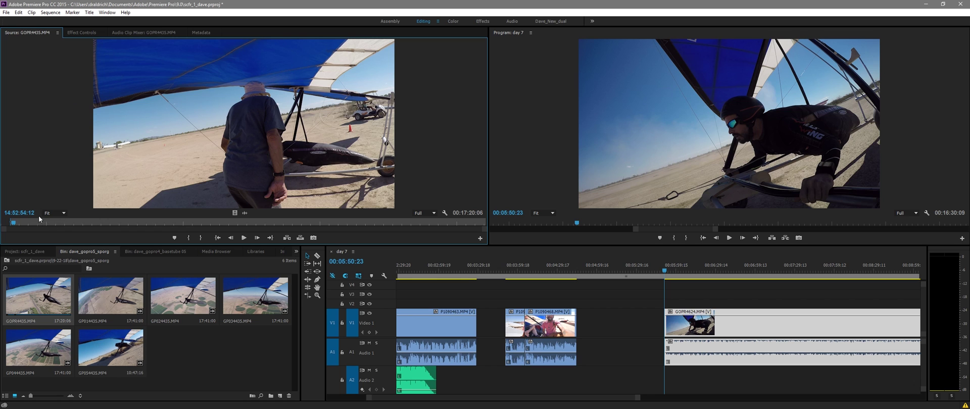
mouse_move(26, 214)
left_mouse_down()
mouse_move(313, 214)
mouse_move(25, 223)
mouse_move(32, 222)
left_mouse_up()
left_click_drag(96, 217, 25, 214)
key("Left")
key("Left")
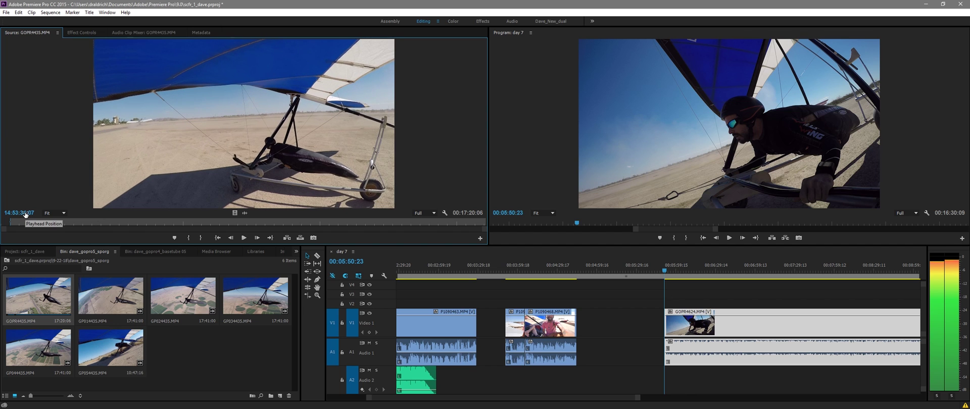
key("Right")
key("Right")
key("Right")
key("Right")
key("Left")
key("Right")
key("Left")
key("Right")
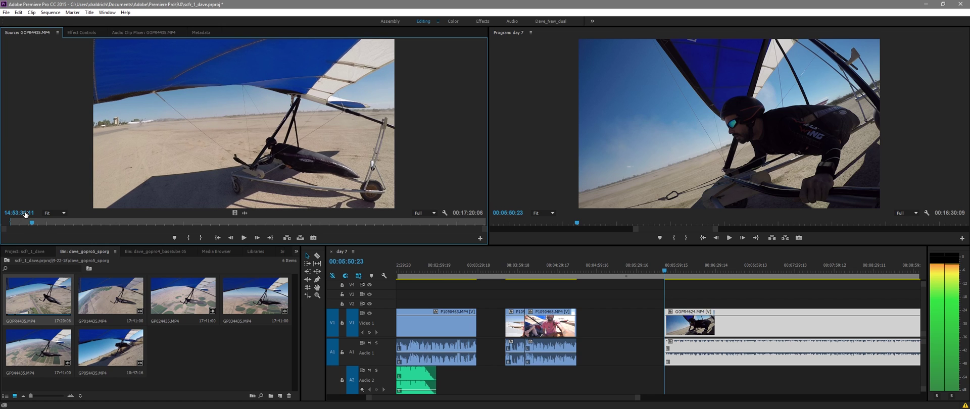
left_click(185, 238)
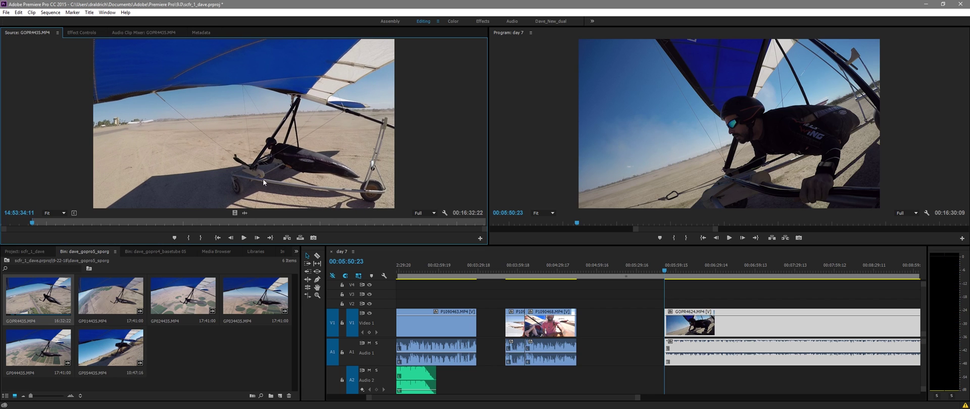
Step: Place GOPR4435.MP4 on V2 directly above GOPR4624.MP4, starting at 00:05:50:23, with its audio on A2
left_click_drag(232, 123, 661, 312)
scroll(667, 324, "down", 3)
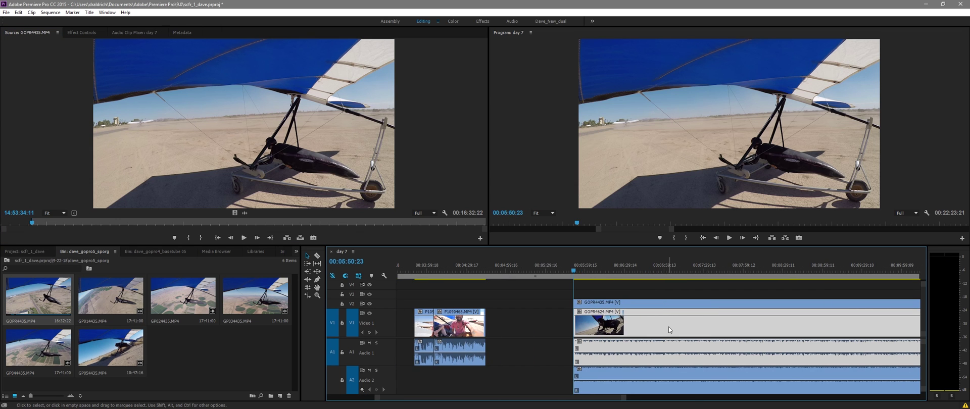
key("minus")
key("minus")
key("minus")
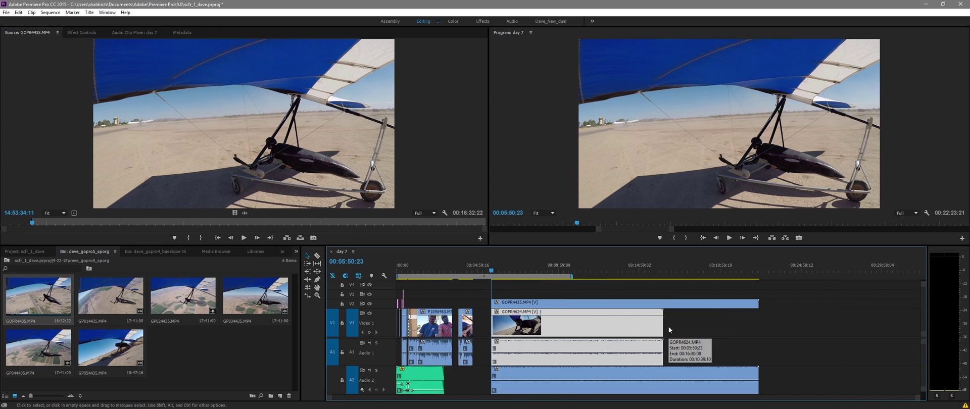
left_click(667, 328)
Step: Compare the two camera angles in flight by hiding and showing V2 at 00:07:33:05 and 00:15:27:11, then check 00:14:14:12
left_click_drag(515, 270, 519, 270)
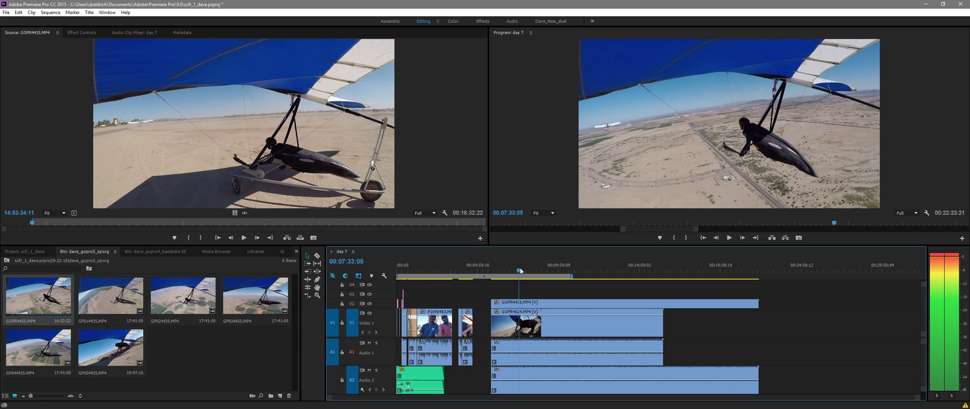
left_click(370, 303)
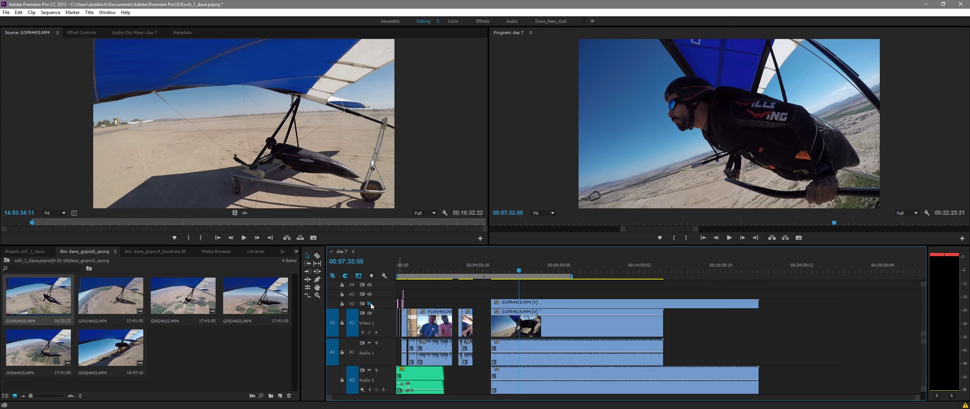
left_click(371, 303)
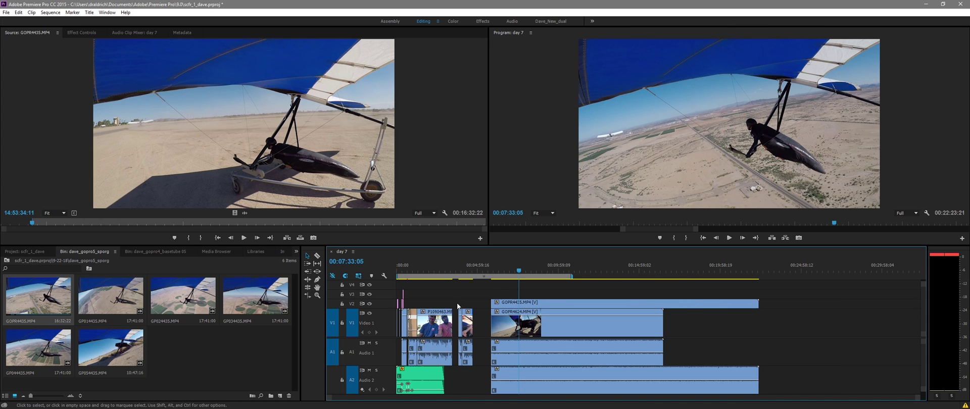
left_click(369, 304)
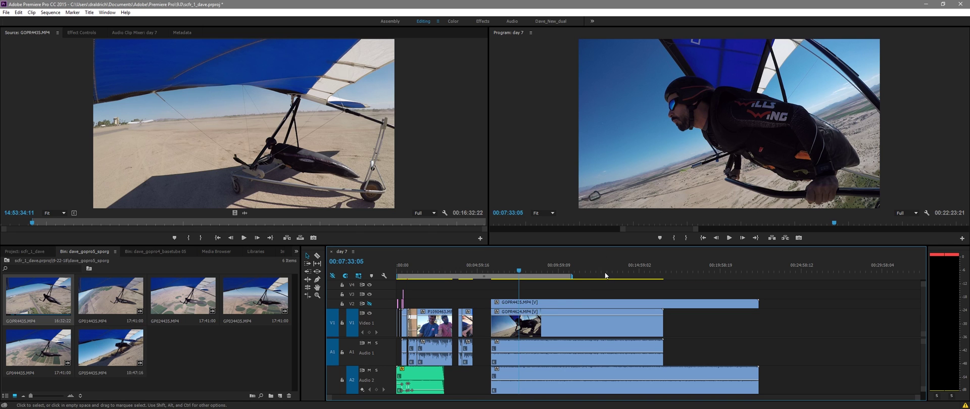
left_click(642, 268)
left_click_drag(647, 269, 648, 267)
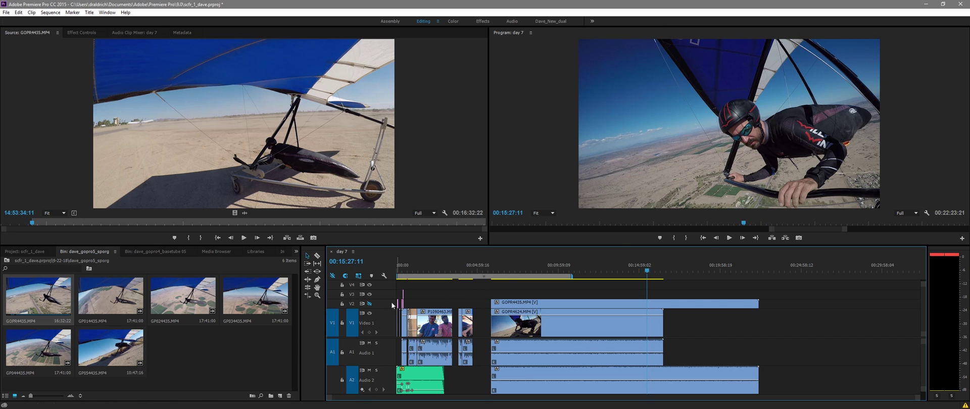
left_click(370, 303)
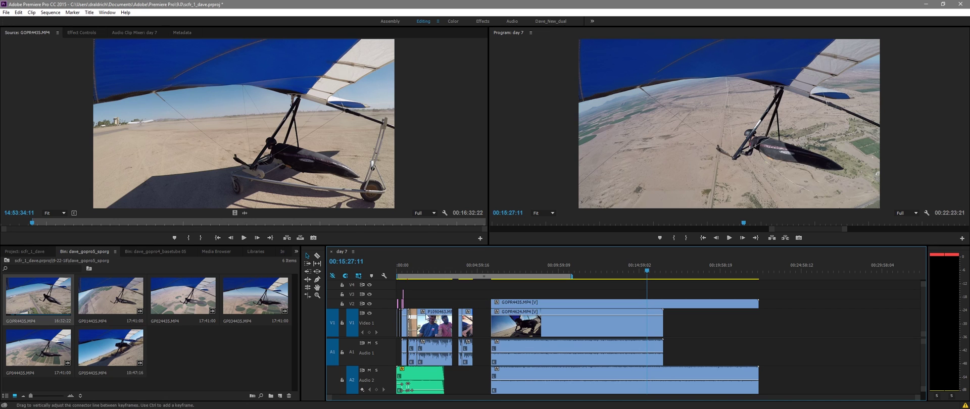
left_click(626, 266)
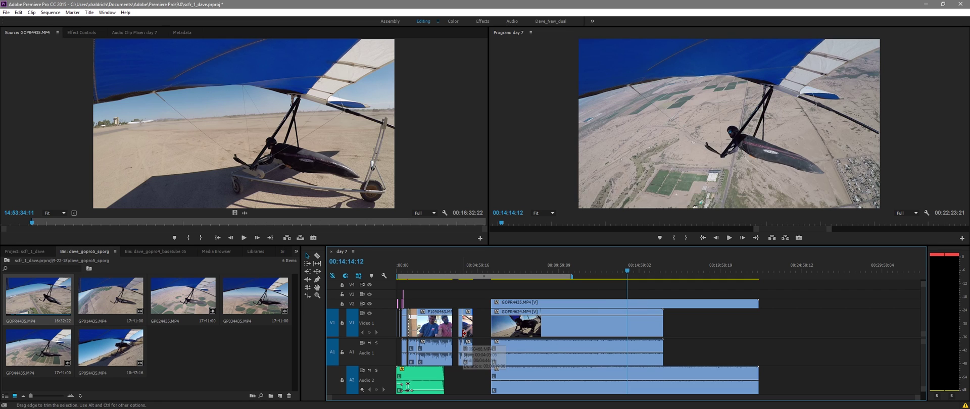
Step: Append GP014435.MP4 and GP024435.MP4 from the GoPro 5 bin end to end after GOPR4435.MP4 on V2
left_click(86, 297)
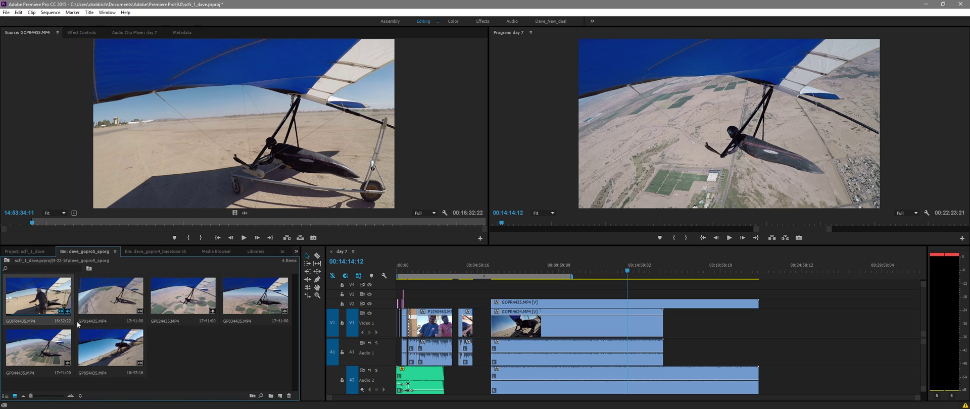
left_click_drag(86, 293, 761, 305)
key("minus")
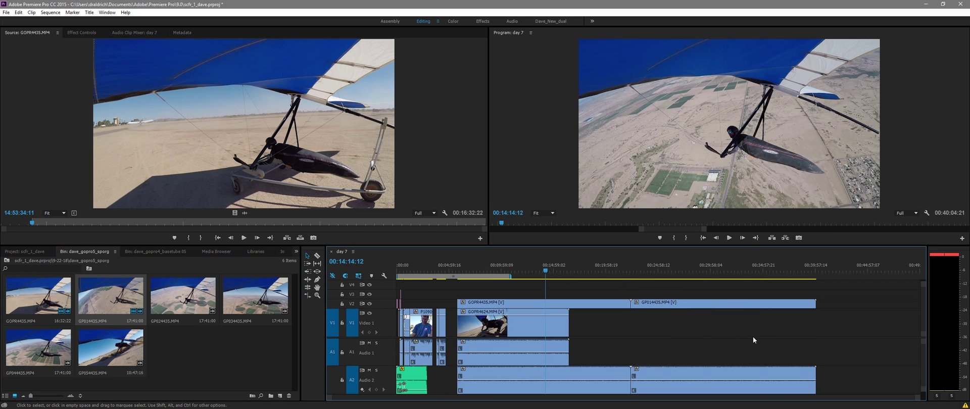
left_click_drag(183, 298, 819, 349)
left_click_drag(818, 319, 817, 304)
key("minus")
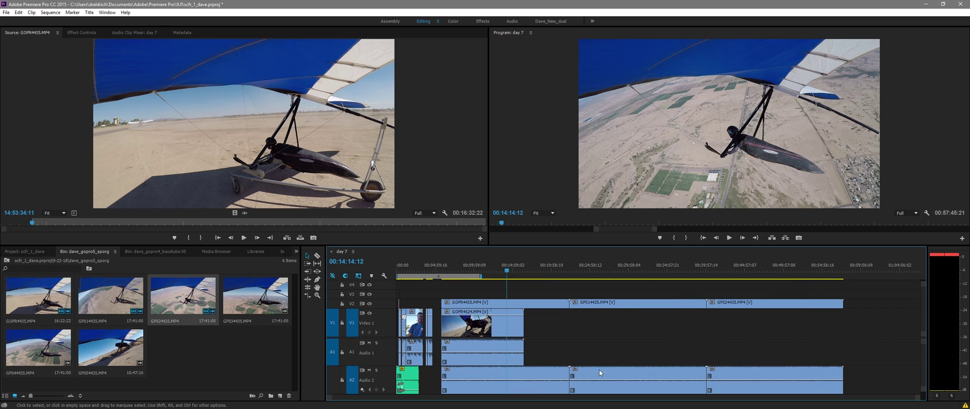
Step: Append GP034435.MP4, GP044435.MP4 and GP054435.MP4 on V2 to complete the continuous GoPro 5 flight
left_click_drag(241, 311, 844, 310)
key("minus")
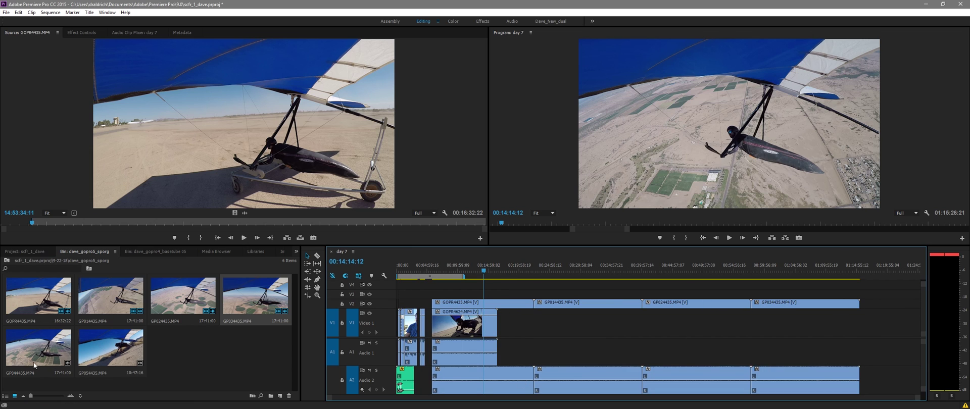
left_click_drag(31, 362, 866, 306)
key("minus")
left_click_drag(111, 348, 877, 307)
key("minus")
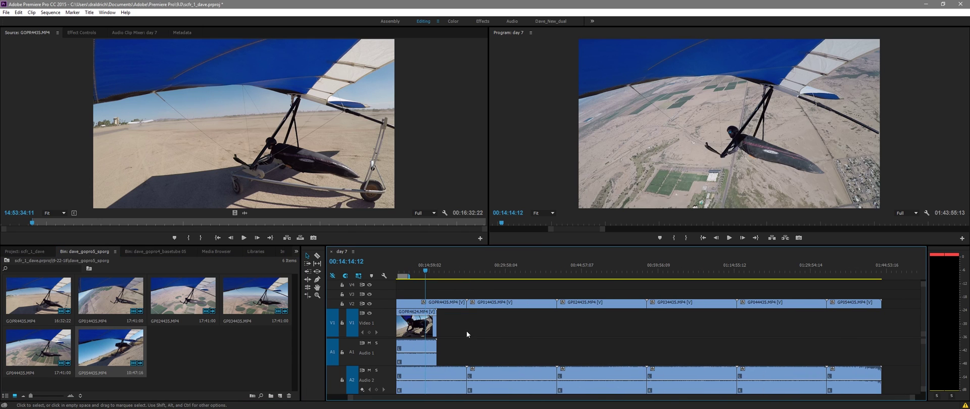
Step: Inspect the footage on V2 leading up to the join between GOPR4435.MP4 and GP014435.MP4, stopping at 00:22:06:17
scroll(458, 274, "up", 2)
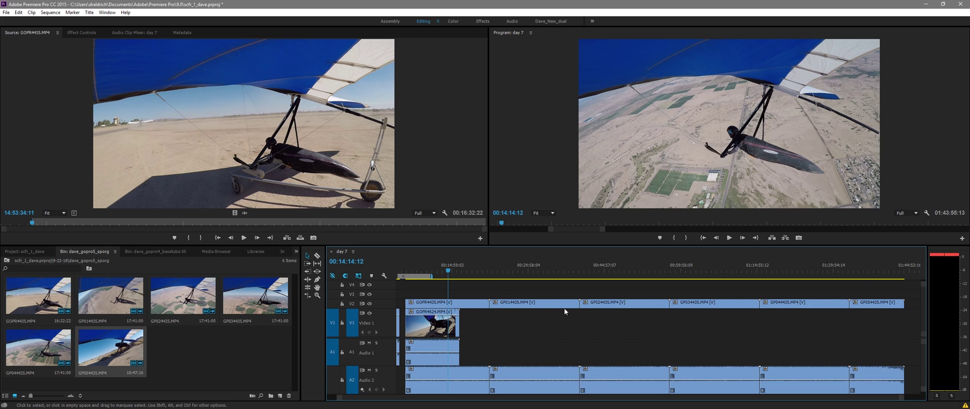
left_click_drag(448, 272, 488, 281)
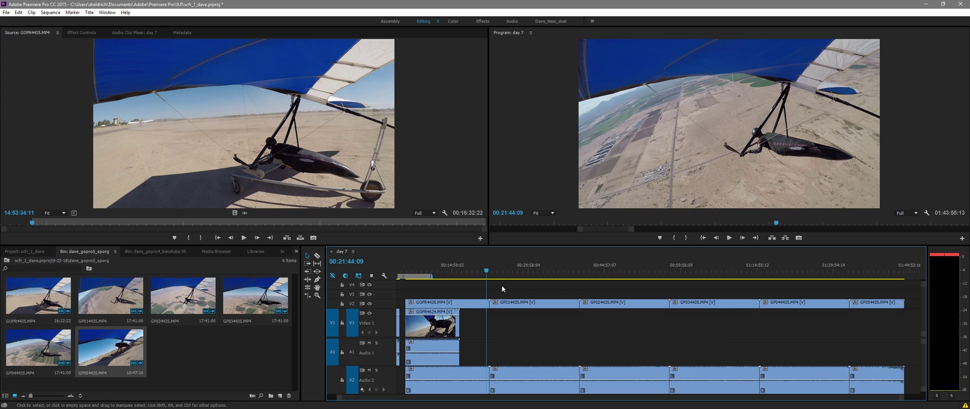
left_click_drag(486, 271, 489, 273)
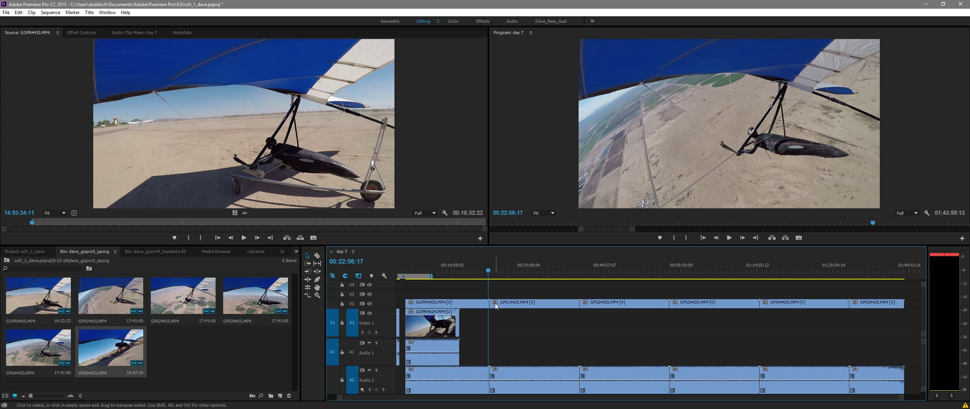
Step: Check the V2 footage just before the end of GOPR4435.MP4, at 00:21:57:21
key("equal")
key("equal")
key("minus")
key("minus")
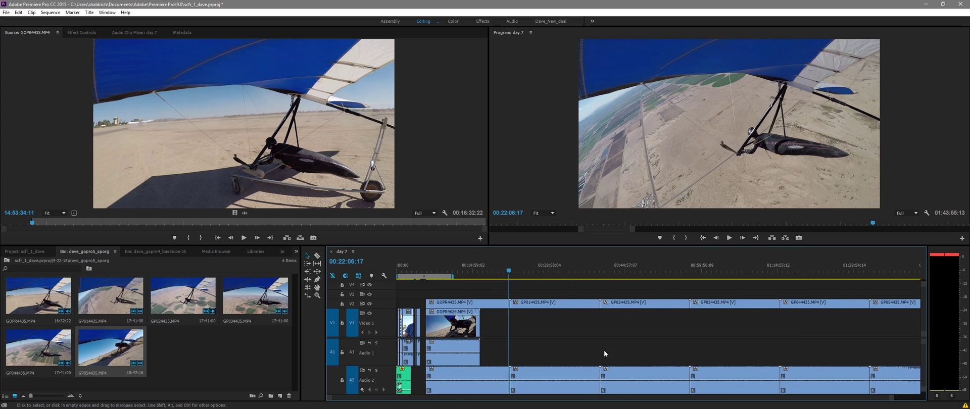
scroll(565, 331, "down", 3)
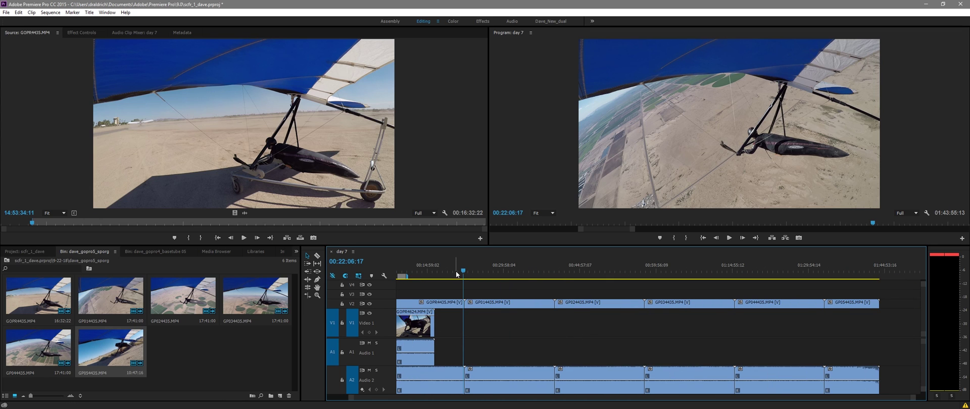
left_click_drag(464, 272, 463, 273)
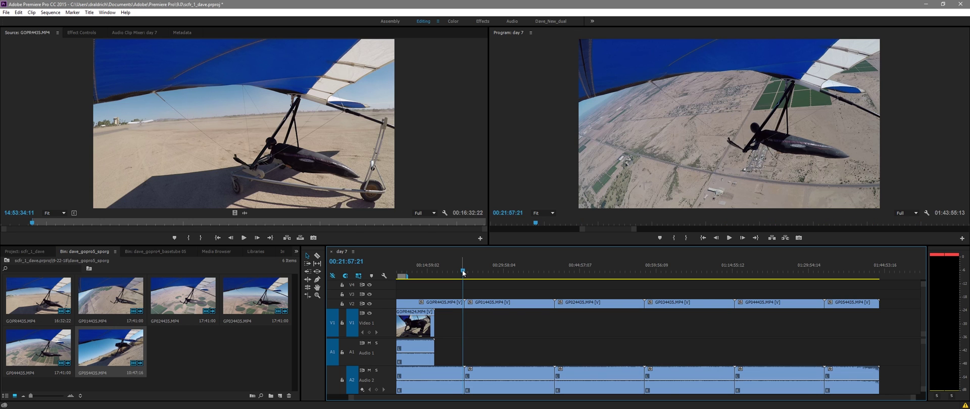
Step: Play V2 just past the GOPR4435.MP4 to GP014435.MP4 join from 00:22:26:15, and check the join before GP024435.MP4 at 00:40:03:08
key("=")
key("=")
key("=")
left_click_drag(659, 271, 680, 275)
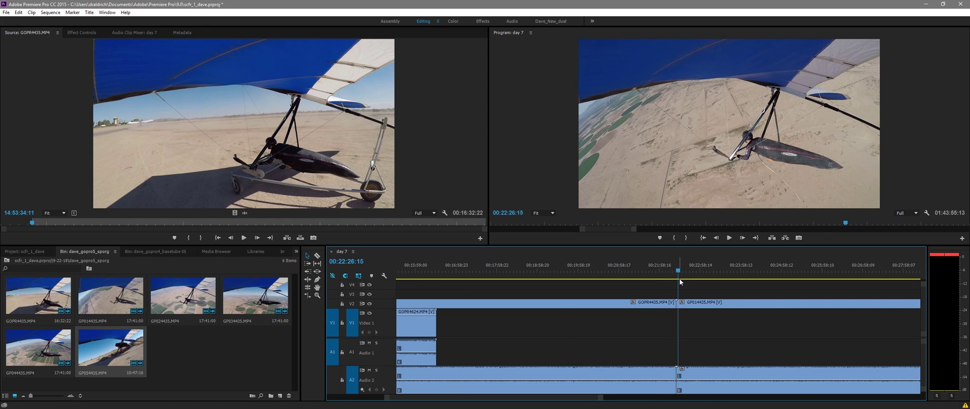
key("minus")
key("minus")
key("minus")
key("space")
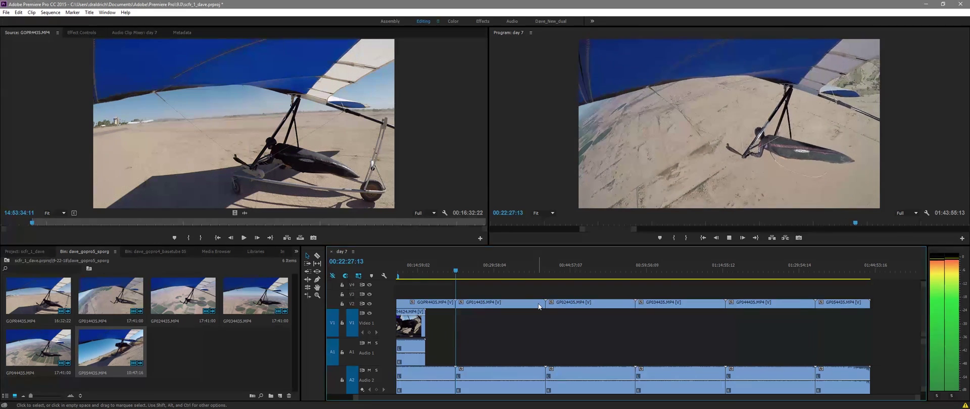
left_click(545, 272)
left_click_drag(546, 273, 545, 273)
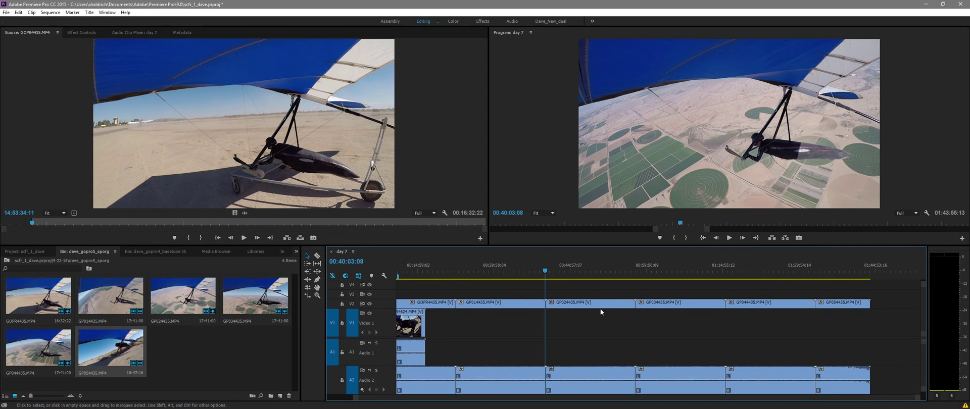
Step: Append GP014624.MP4, GP024624.MP4 and GP034624.MP4 from the GoPro 4 basetube bin end to end after GOPR4624.MP4 on V1
scroll(784, 335, "up", 3)
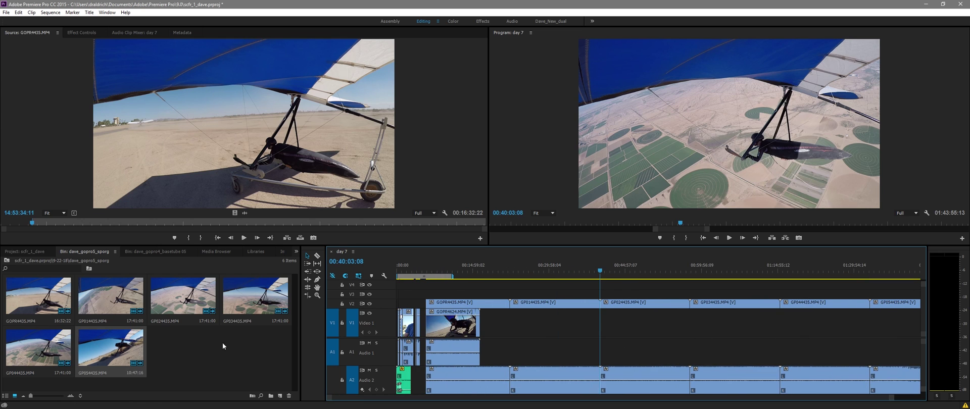
left_click(166, 252)
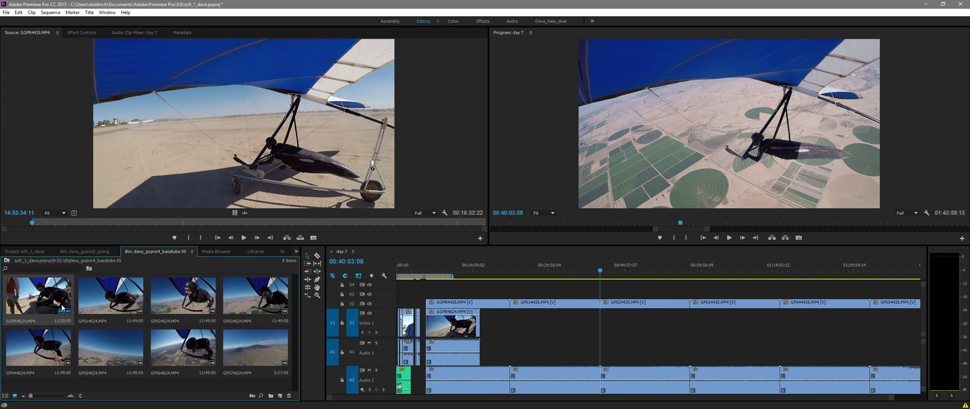
left_click_drag(89, 294, 478, 323)
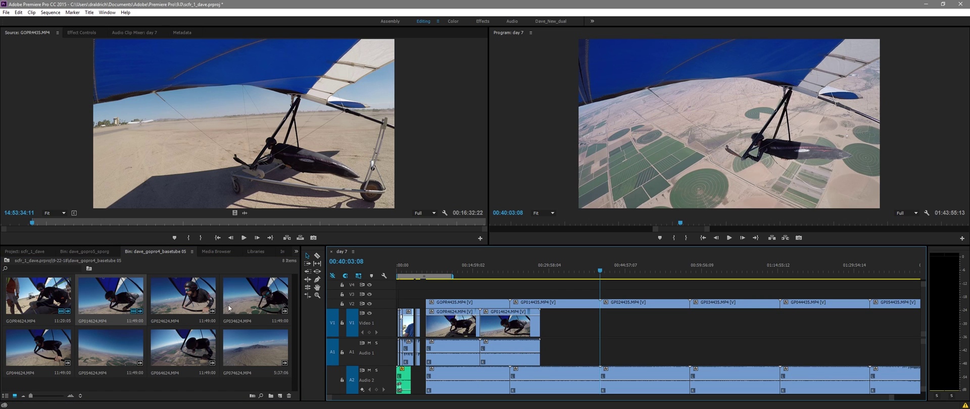
left_click_drag(183, 297, 548, 331)
left_click_drag(234, 305, 600, 288)
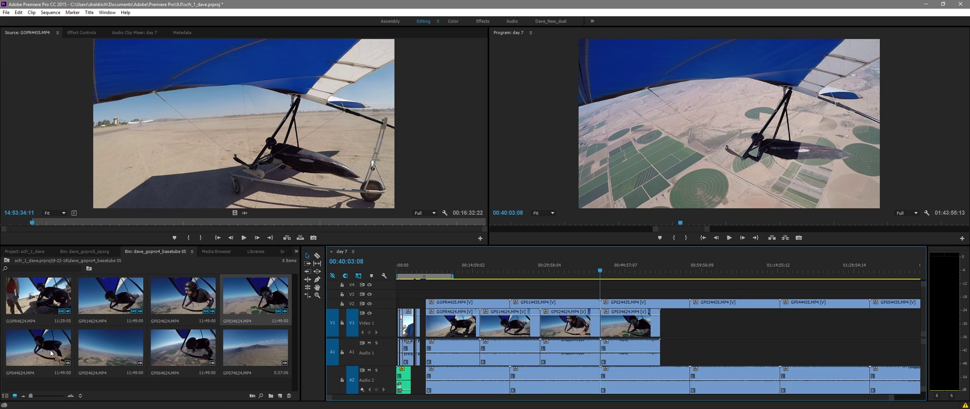
Step: Append GP044624.MP4, GP054624.MP4, GP064624.MP4 and GP074624.MP4 on V1 to complete the continuous GoPro 4 flight
left_click_drag(51, 354, 615, 376)
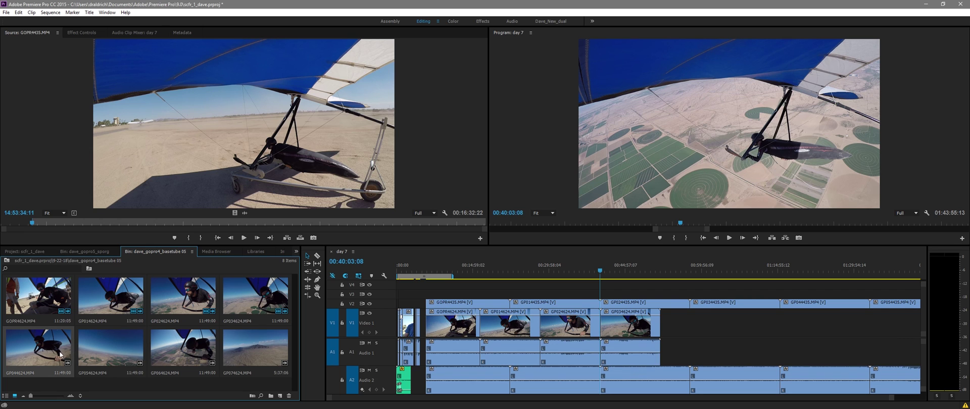
left_click_drag(23, 350, 667, 334)
left_click_drag(97, 352, 767, 355)
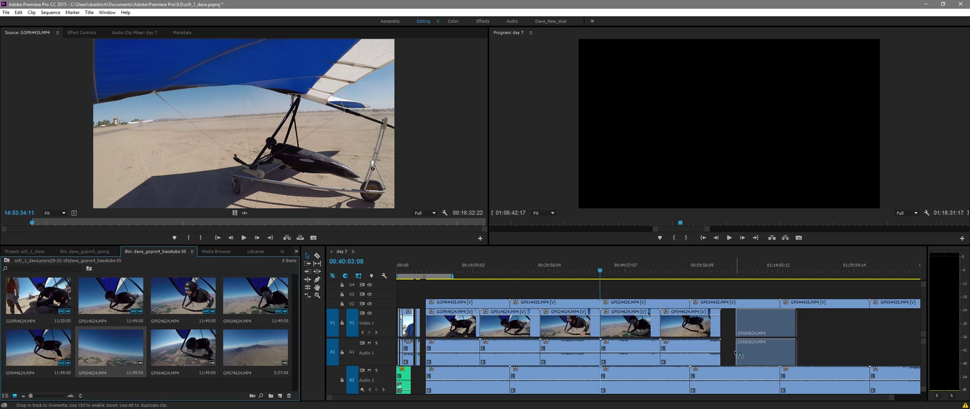
left_click_drag(734, 353, 722, 354)
left_click_drag(159, 355, 790, 345)
left_click_drag(252, 349, 841, 355)
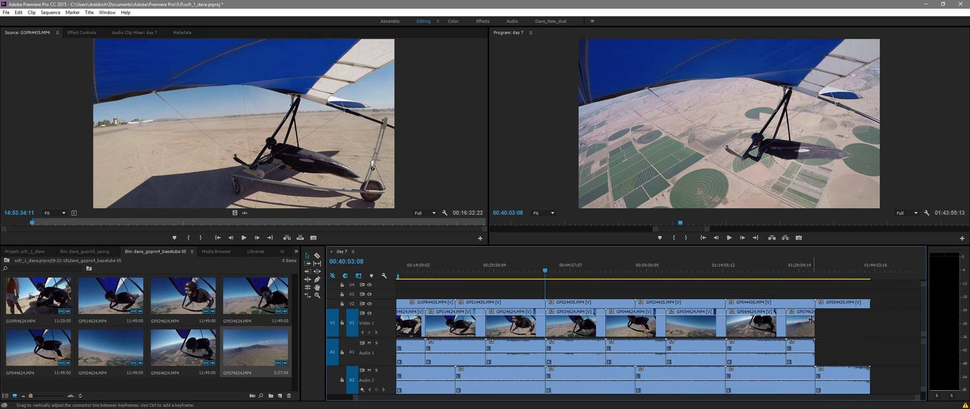
Step: Review the landing and post-flight footage on V2 from the end of GP074624.MP4 at 01:32:37:07 through 01:40:05:06
left_click(809, 328)
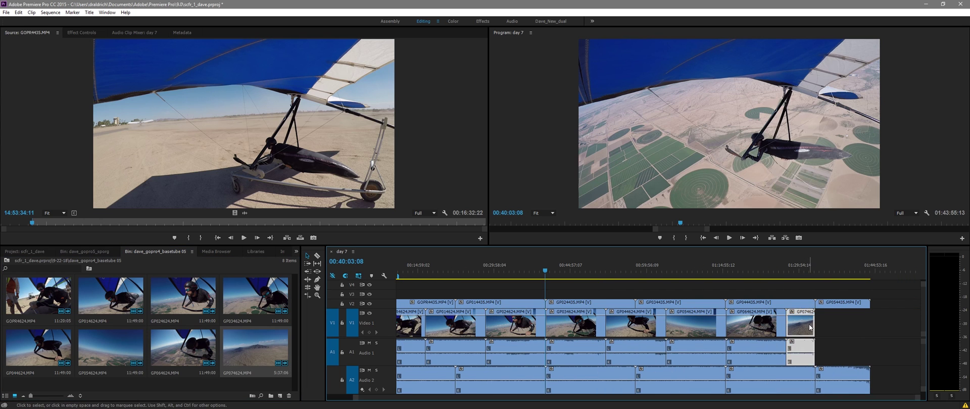
left_click(813, 266)
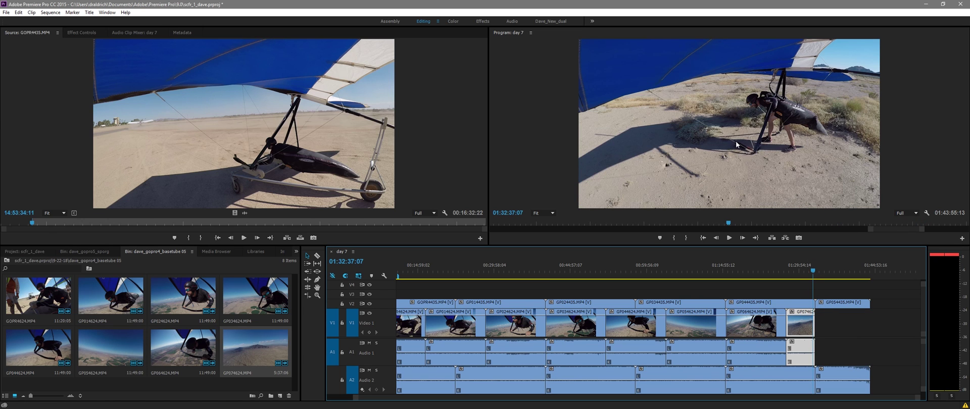
key("space")
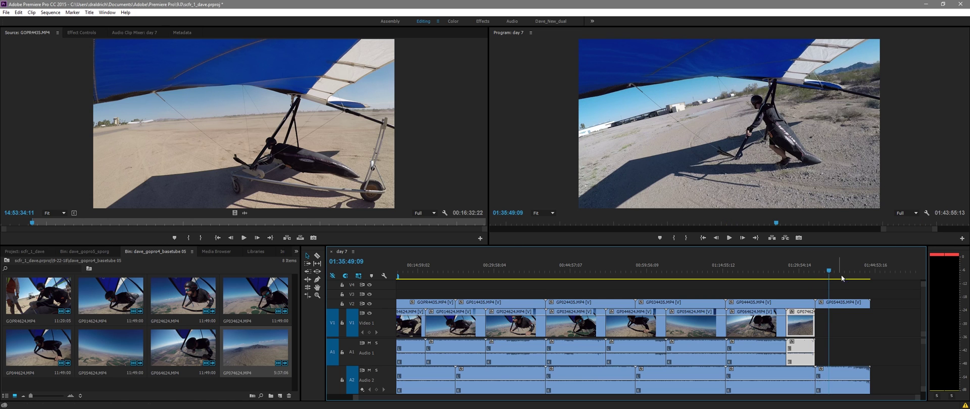
scroll(857, 278, "up", 1)
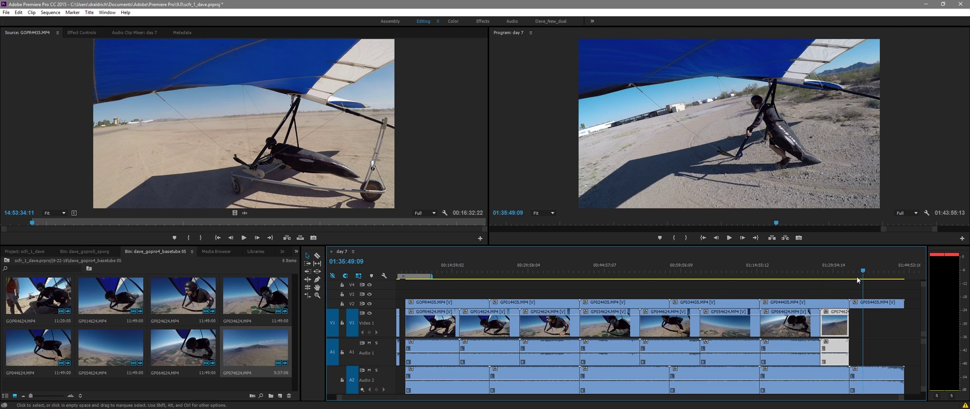
left_click_drag(863, 273, 882, 275)
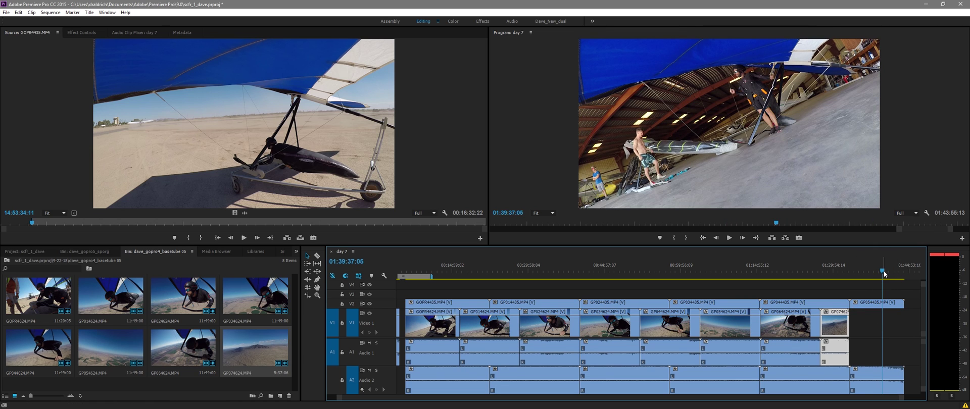
left_click_drag(884, 275, 887, 274)
left_click_drag(516, 213, 792, 42)
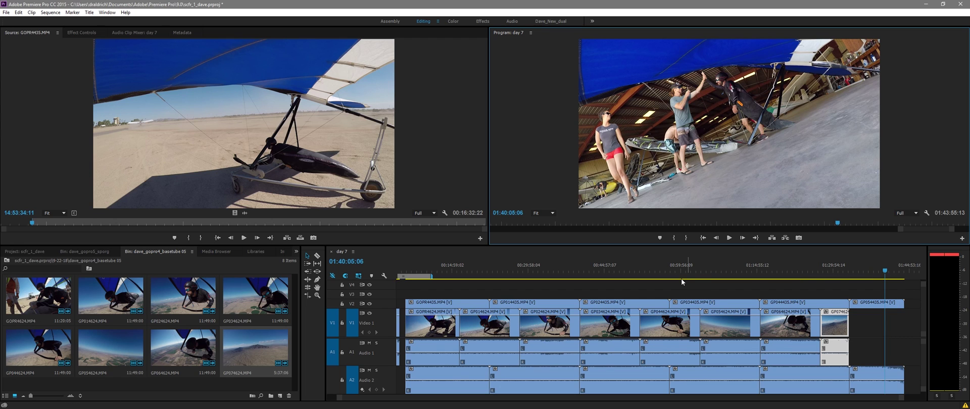
Step: Examine the stacked GOPR4435.MP4 and GOPR4624.MP4 clips at the start of the flight, at 00:05:55:08 and 00:05:32:10
key("backslash")
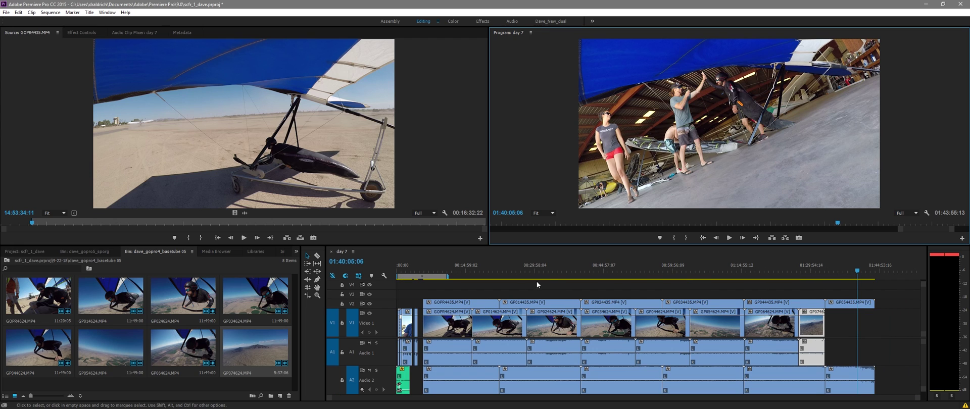
left_click(425, 272)
key("equal")
key("equal")
key("equal")
key("equal")
key("equal")
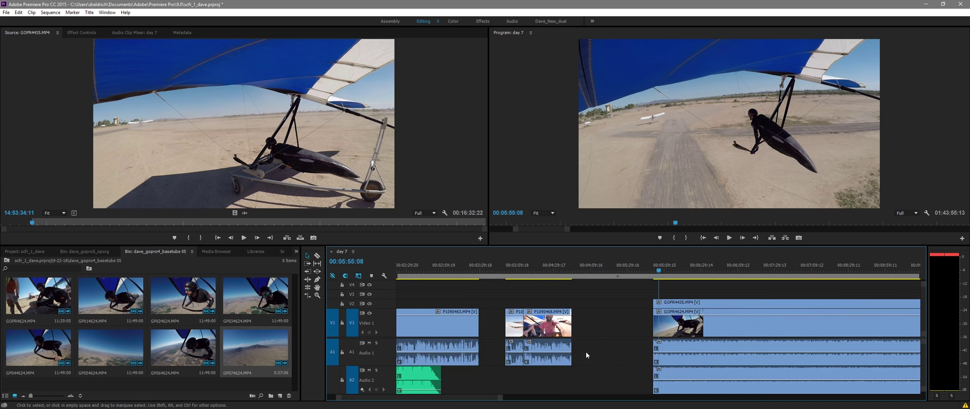
left_click_drag(644, 323, 511, 323)
left_click_drag(648, 302, 510, 302)
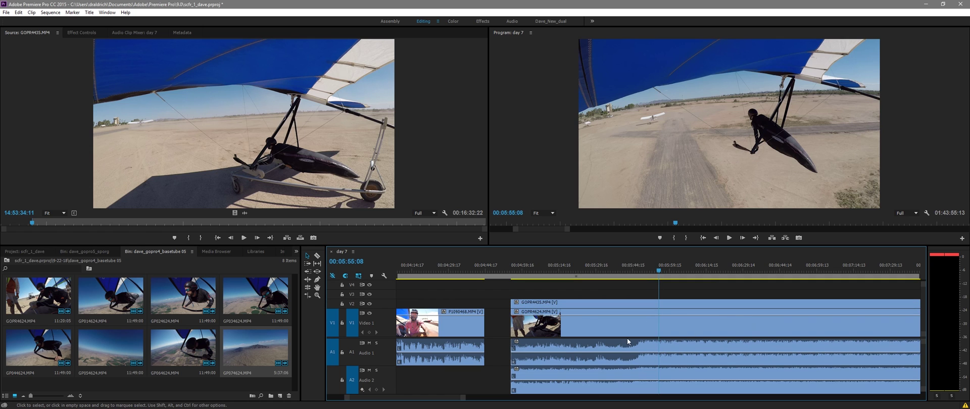
left_click(627, 302)
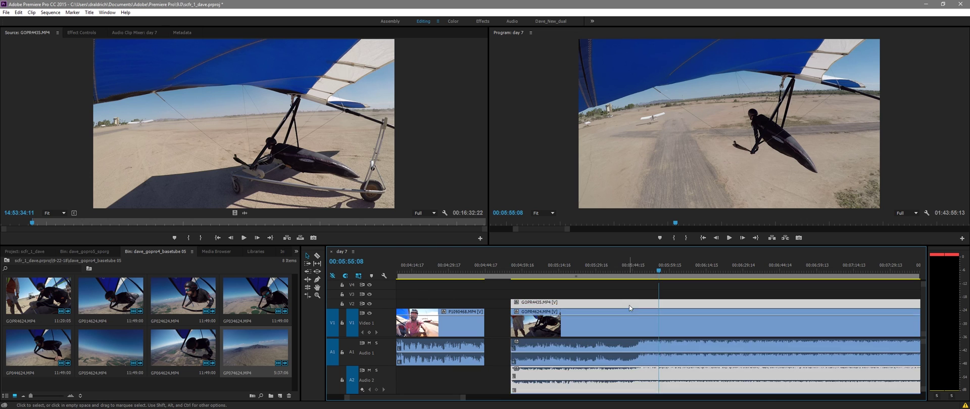
left_click(633, 317)
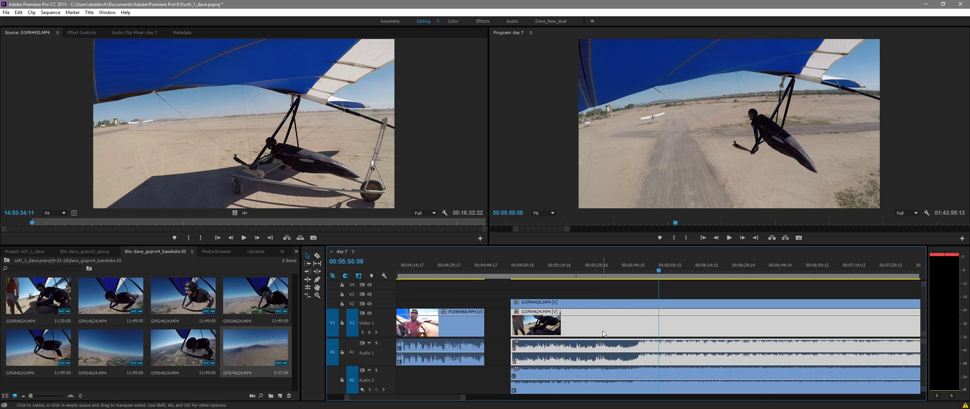
left_click(602, 272)
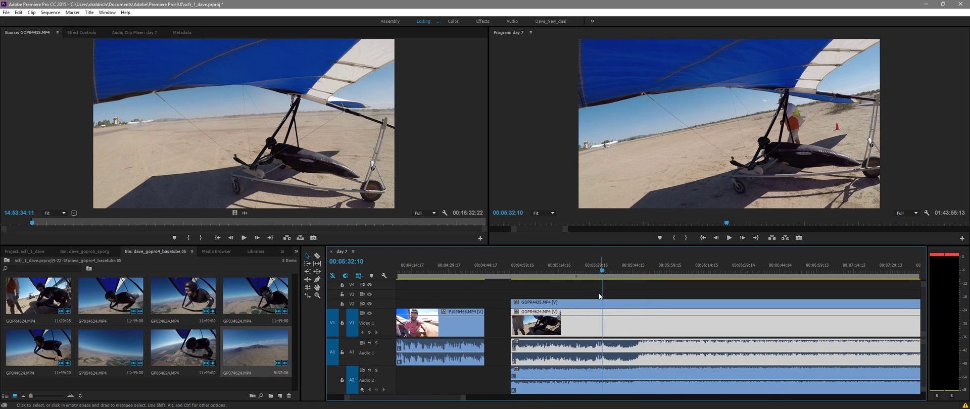
Step: Unlink the audio and video of GOPR4435.MP4 on V2
scroll(587, 298, "down", 2)
left_click(568, 322)
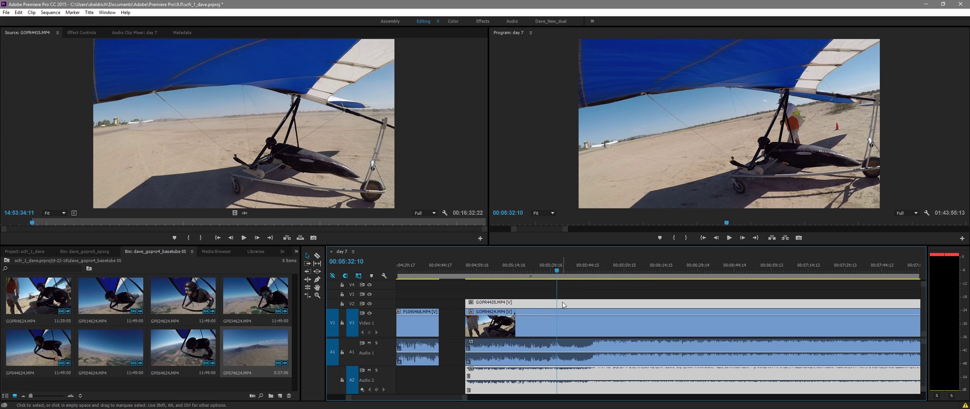
scroll(542, 370, "down", 1)
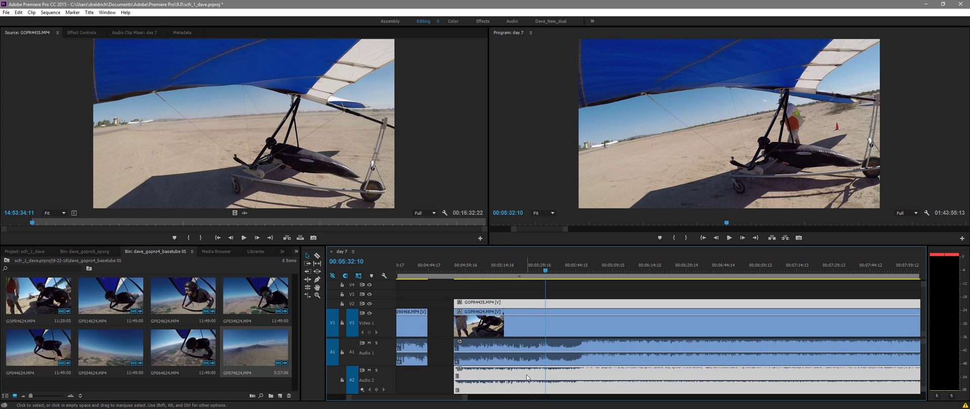
right_click(535, 374)
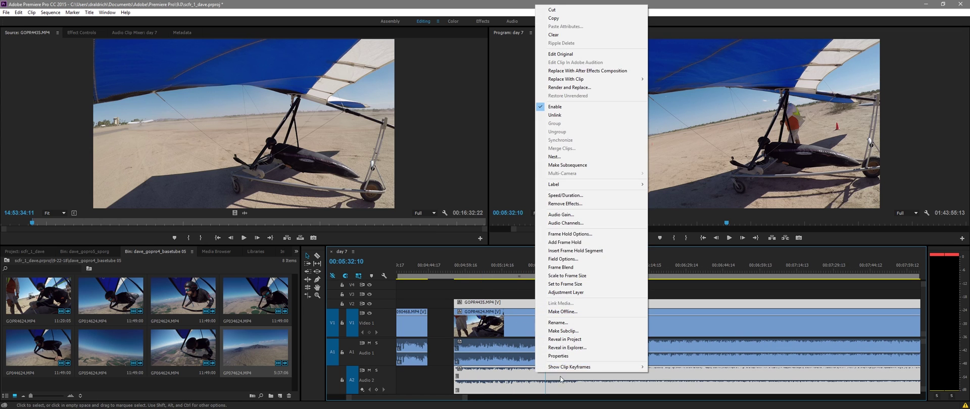
left_click(513, 303)
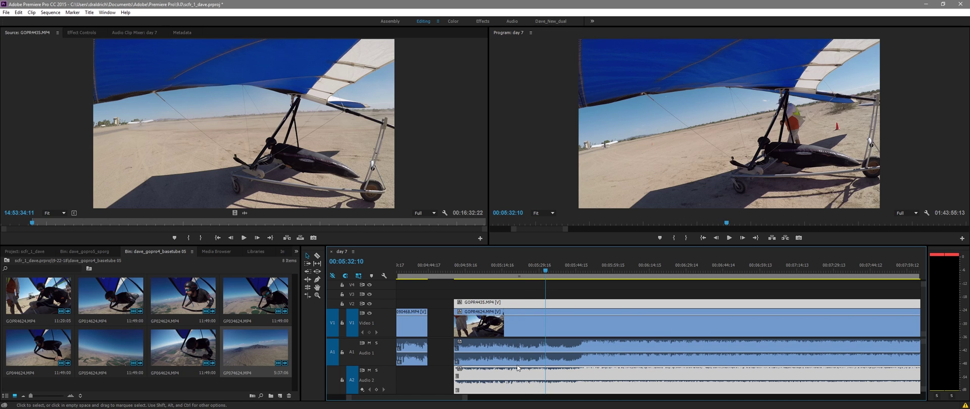
right_click(517, 305)
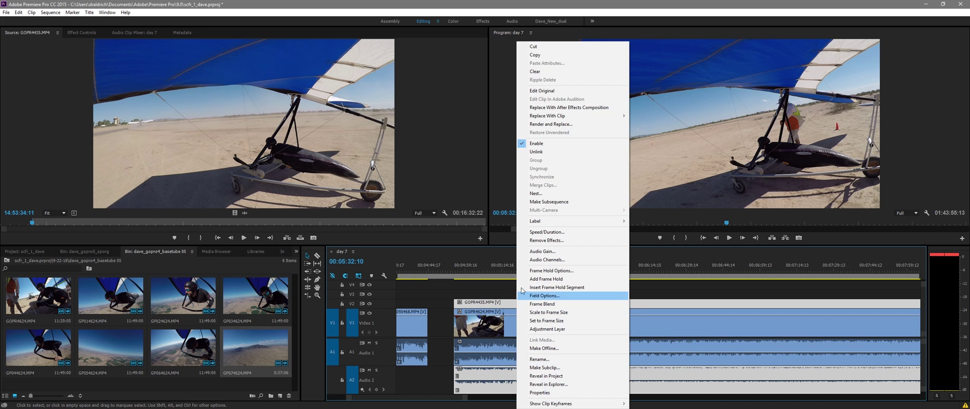
left_click(533, 153)
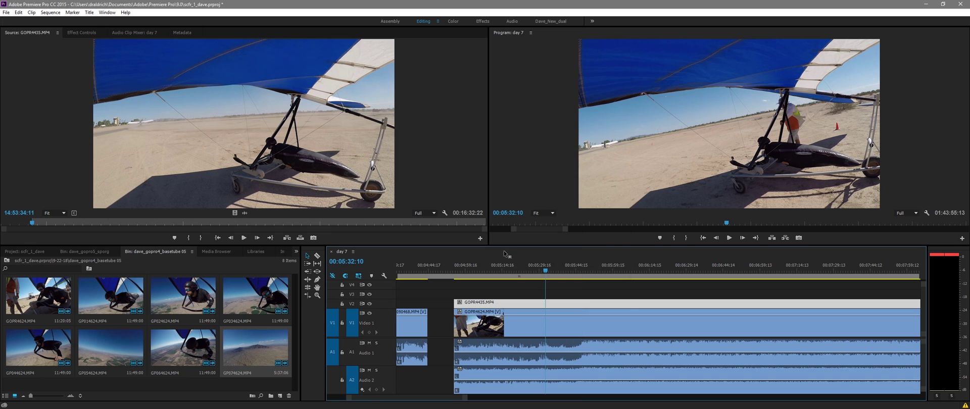
Step: Select the unlinked GOPR4435.MP4 audio on Audio 2 separately from its video and delete it
left_click(525, 383)
left_click(518, 304)
left_click(517, 383)
left_click(513, 305)
left_click(508, 376)
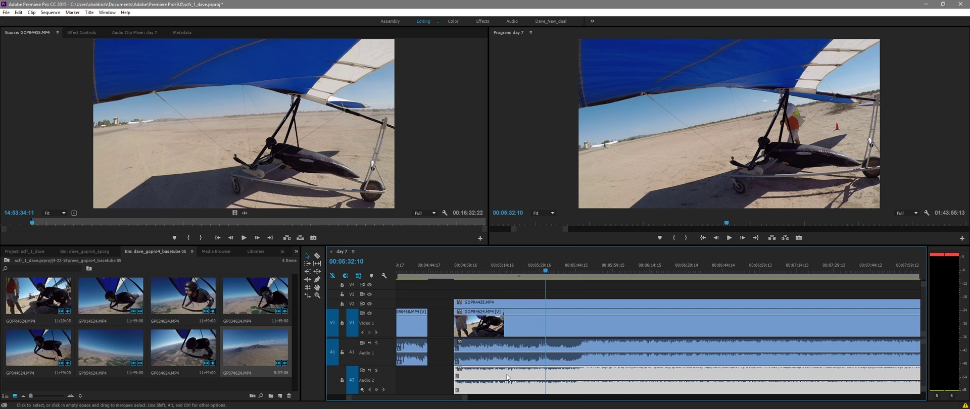
key("Delete")
Step: Review the pre-launch footage on V2 at 00:05:45:13, 00:05:48:19 and 00:05:04:01
left_click(556, 273)
left_click_drag(556, 273, 578, 273)
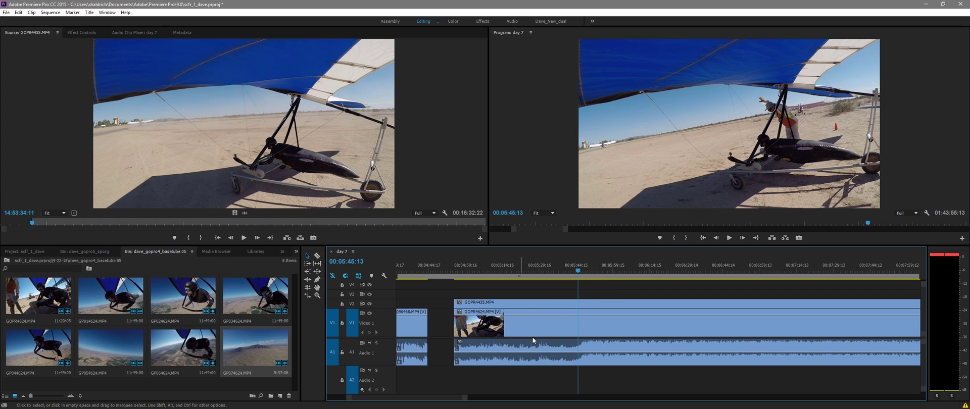
left_click(586, 272)
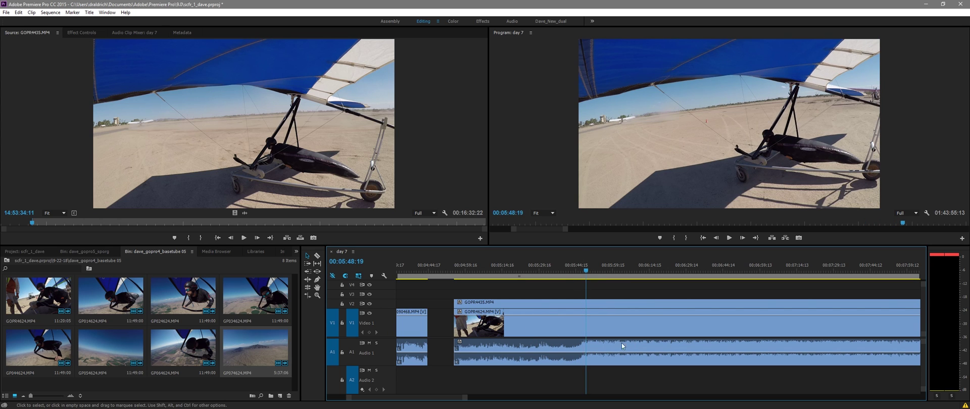
left_click_drag(465, 273, 476, 272)
scroll(513, 348, "down", 1)
scroll(513, 348, "up", 4)
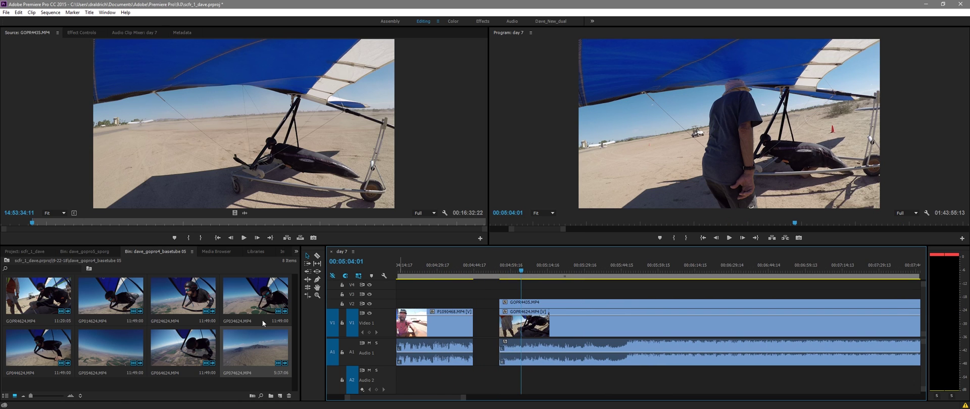
Step: Open the Touch_The_Sky instrumental from the scfr_1_dave project and place it on Audio 2, starting with the stacked GoPro clips
left_click(37, 253)
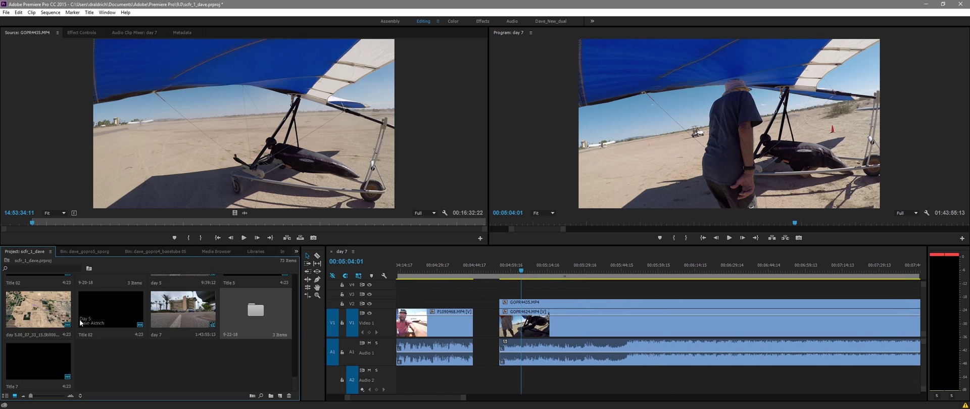
scroll(150, 375, "up", 5)
double_click(44, 310)
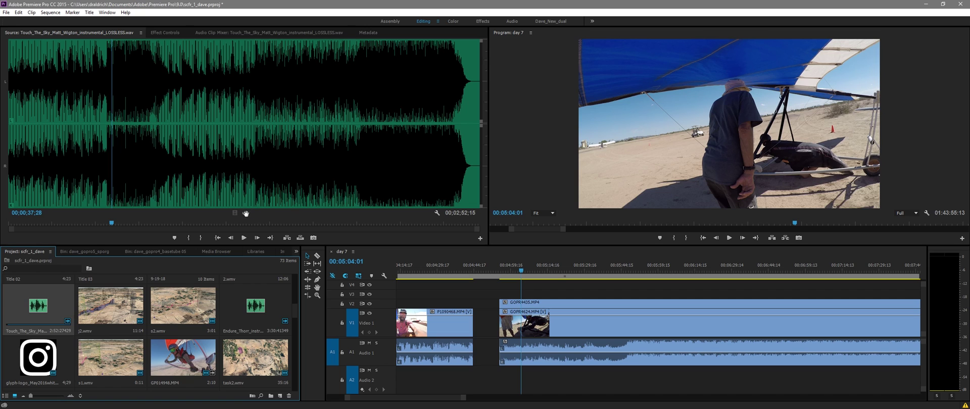
scroll(478, 360, "down", 3)
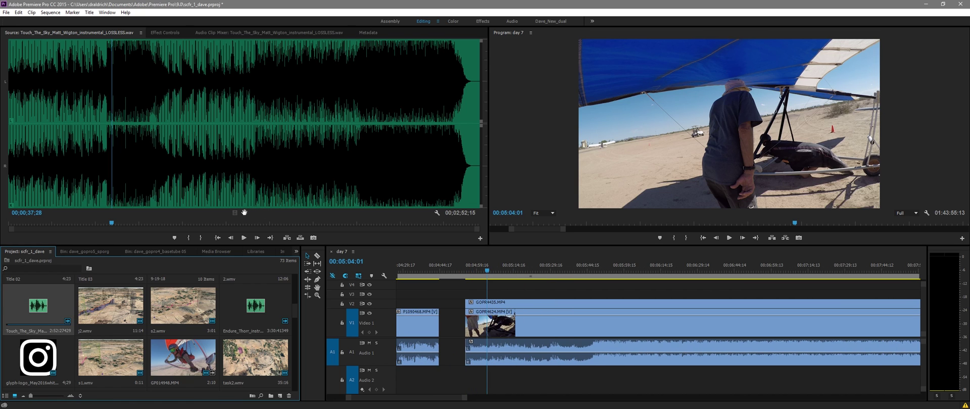
mouse_move(244, 212)
left_mouse_down()
mouse_move(470, 349)
mouse_move(468, 383)
left_mouse_up()
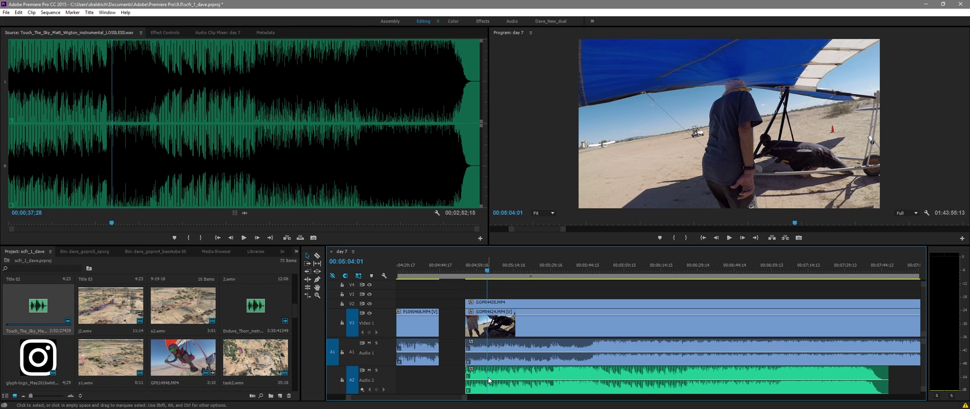
Step: Play the stacked GoPro clips with the music from 00:04:57:21 to check how the song's opening fits
left_click_drag(484, 273, 468, 273)
key("=")
key("=")
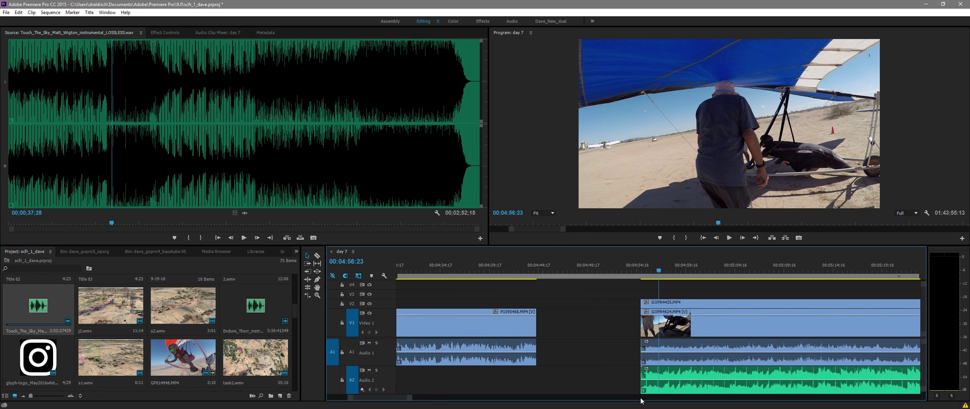
scroll(582, 335, "down", 5)
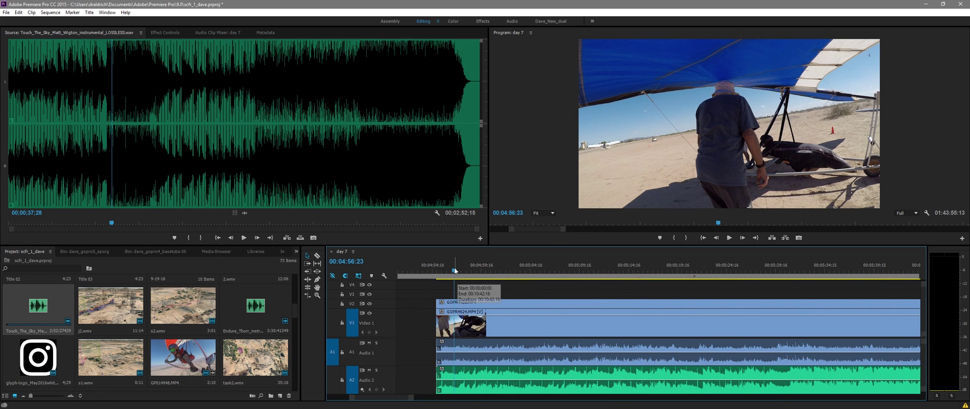
left_click(457, 273)
left_click(460, 274)
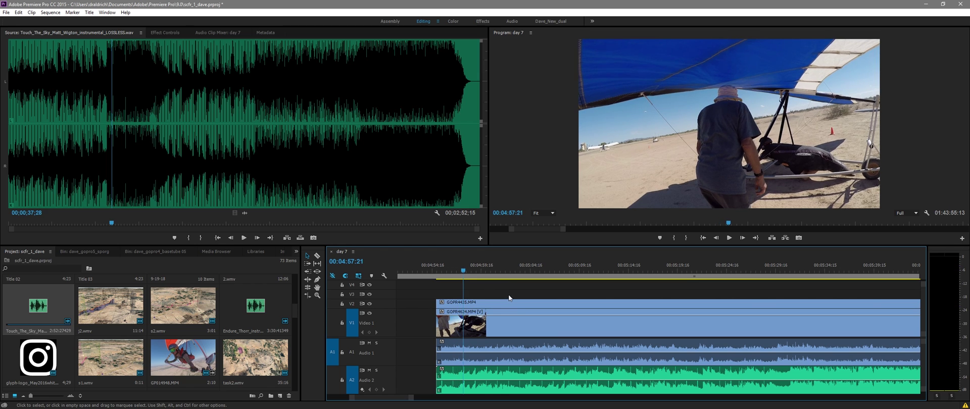
key("space")
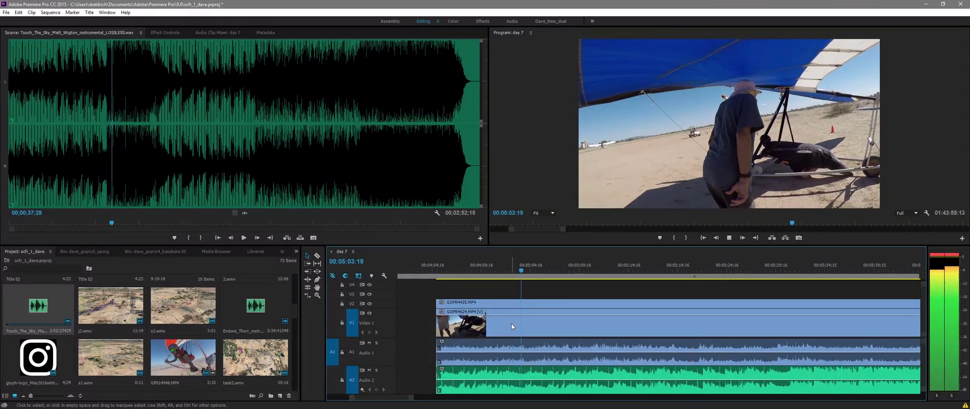
key("space")
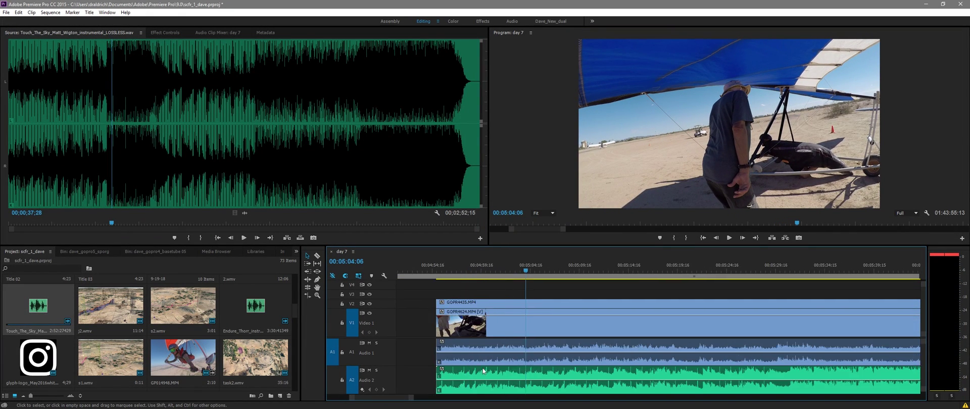
Step: Move the music on Audio 2 earlier so it starts at about 00:04:35 under the preceding P1090468.MP4 clip
left_click_drag(512, 374, 413, 376)
scroll(519, 362, "up", 3)
scroll(457, 362, "down", 5)
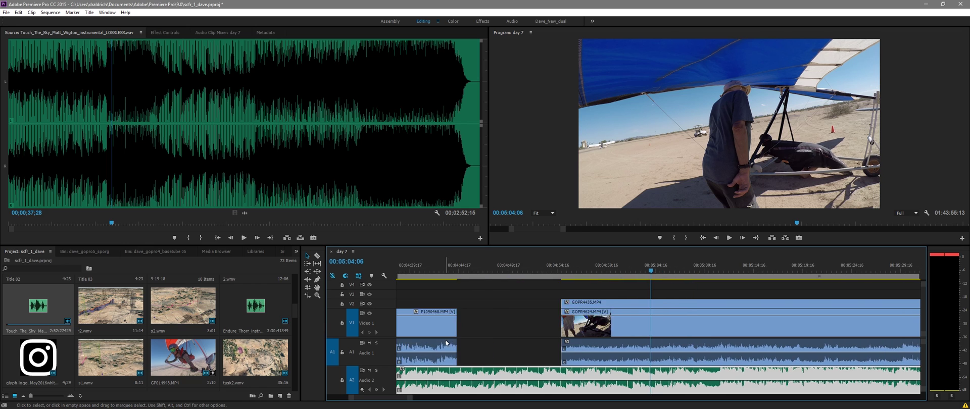
scroll(452, 348, "up", 7)
scroll(452, 348, "up", 5)
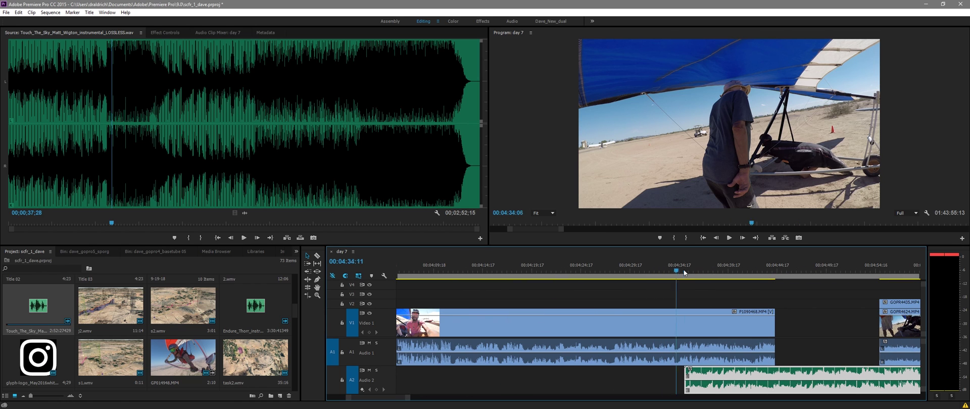
left_click(685, 272)
scroll(437, 385, "down", 5)
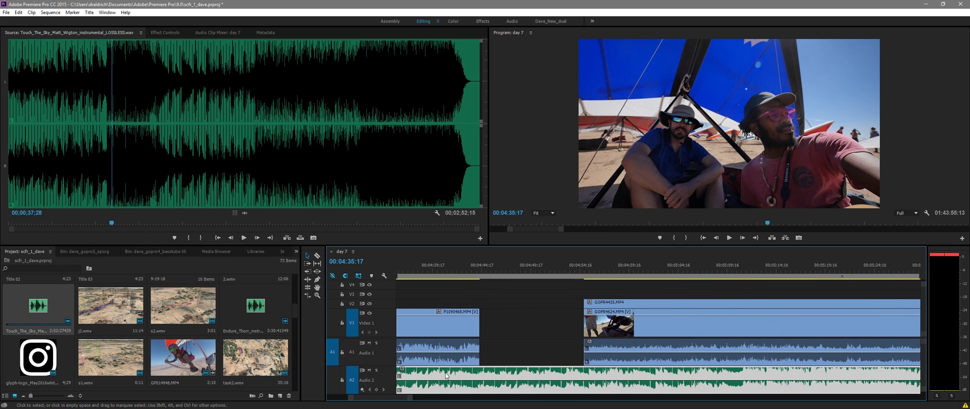
Step: Review the pre-launch footage and trim the starts of GOPR4435.MP4 on V2 and GOPR4624.MP4 on V1 to 00:05:46:08
left_click(593, 277)
scroll(499, 289, "down", 5)
scroll(498, 290, "up", 1)
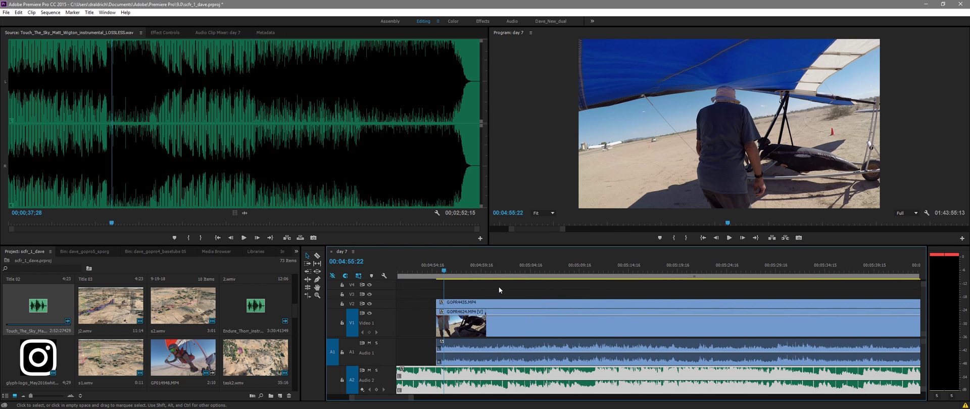
key("minus")
key("space")
key("space")
left_click_drag(607, 273, 647, 274)
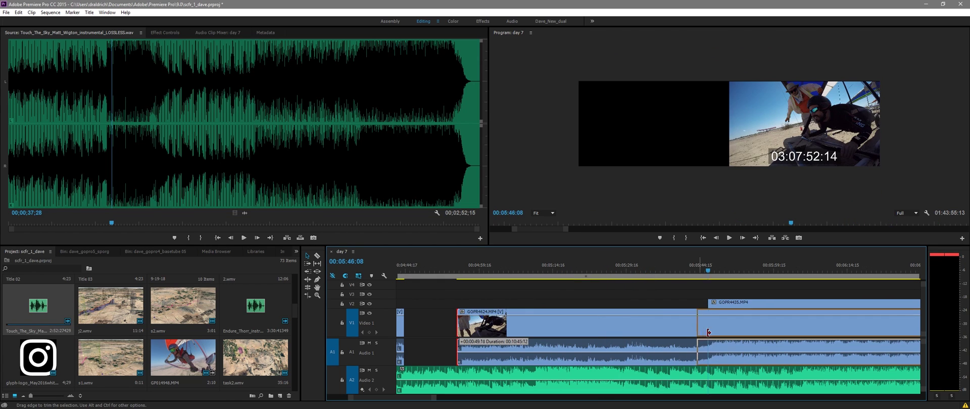
left_click_drag(708, 332, 708, 332)
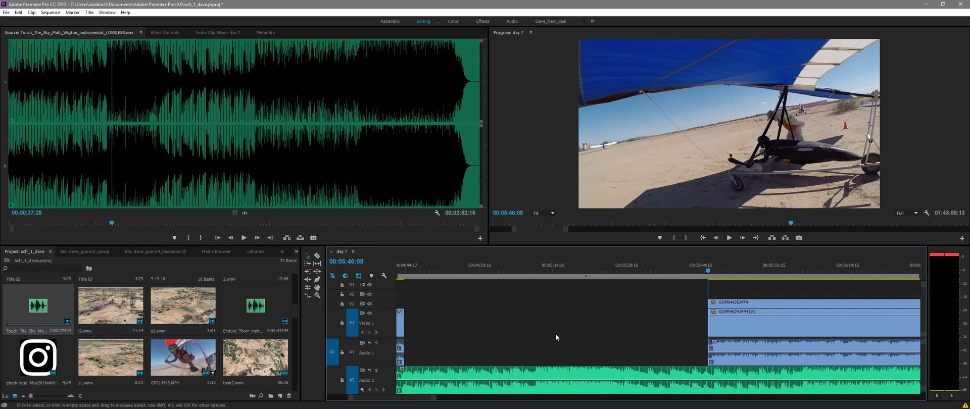
Step: Find the music cue around 00:05:09:14 and move the stacked GoPro clips together to start just after it
left_click(532, 273)
key("space")
key("space")
left_click(583, 331)
left_click_drag(688, 284, 730, 362)
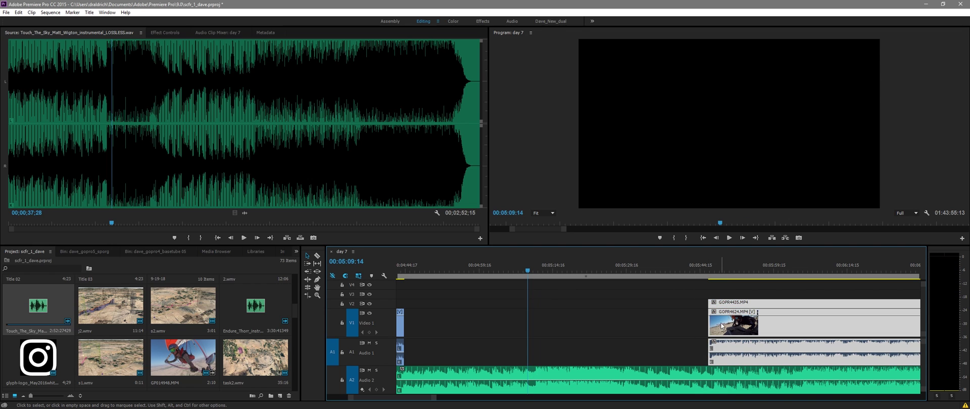
left_click_drag(720, 325, 550, 331)
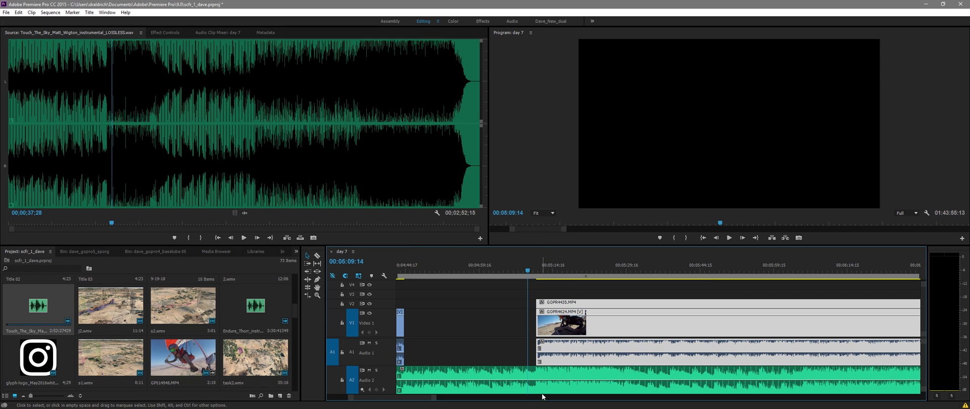
Step: Play the repositioned clips against the music and lower the GOPR4624.MP4 audio on Audio 1 to -∞ dB
left_click(530, 351)
key("space")
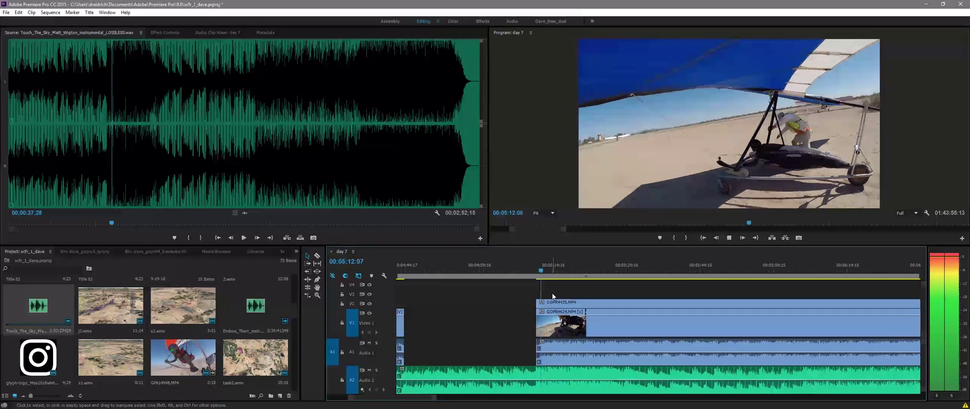
key("space")
scroll(558, 359, "down", 2)
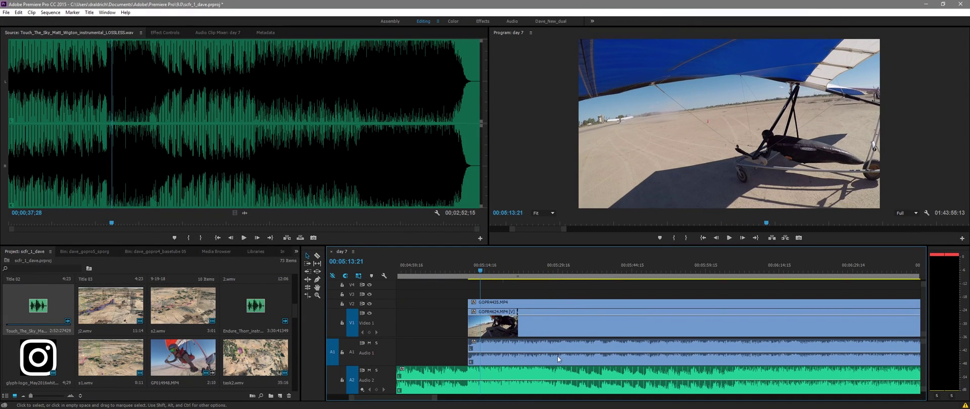
left_click_drag(498, 355, 498, 369)
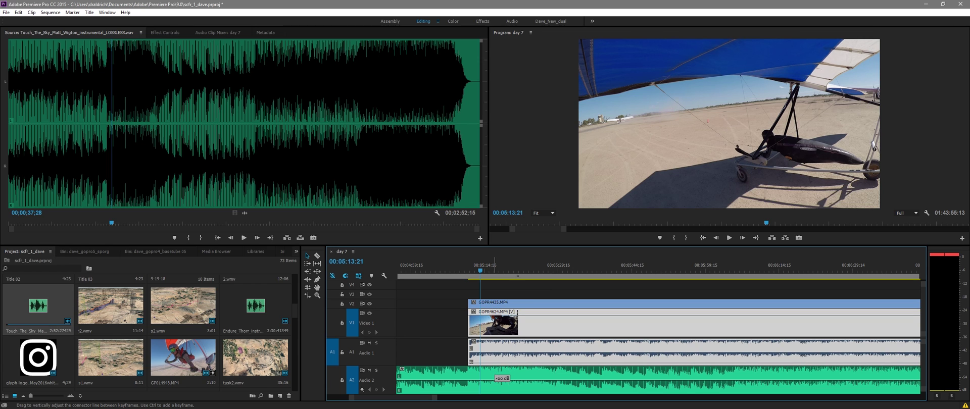
left_click(459, 353)
left_click(464, 271)
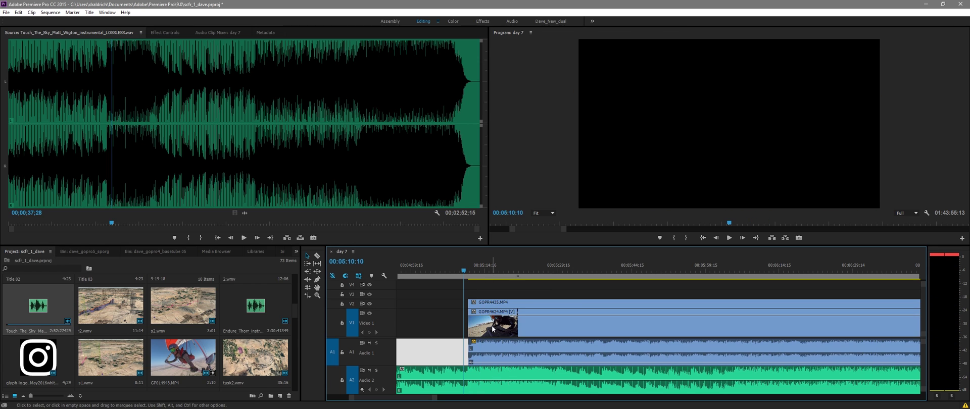
Step: Lower the music on Audio 2 to about -7.15 dB during playback and return to the footage at 00:05:12:12
key("space")
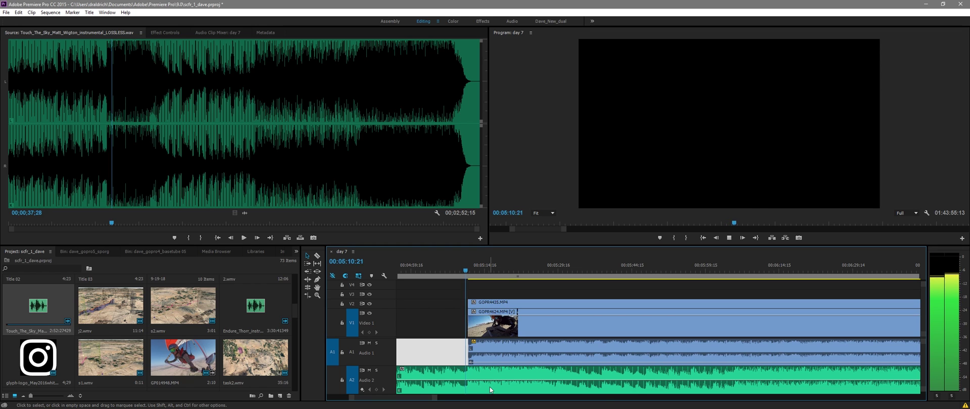
scroll(482, 379, "down", 3)
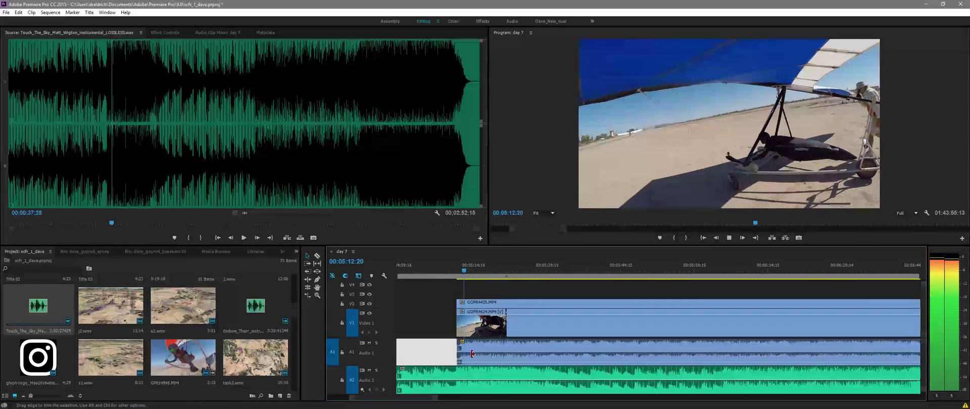
left_click(477, 382)
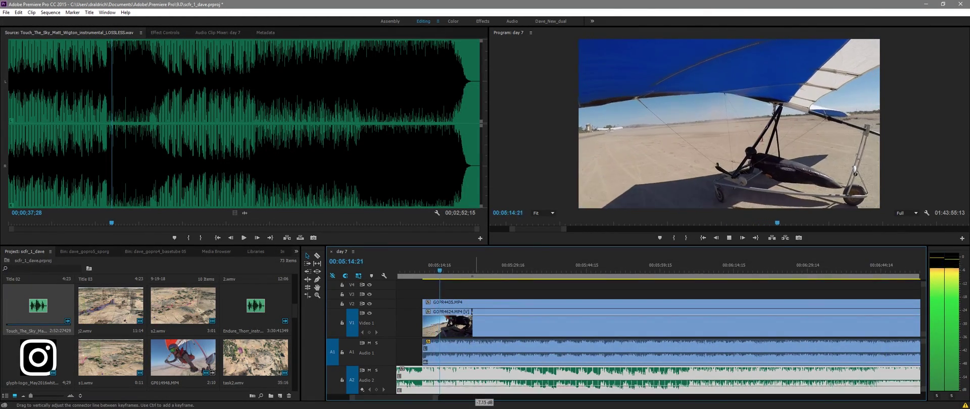
left_click(415, 348)
key("space")
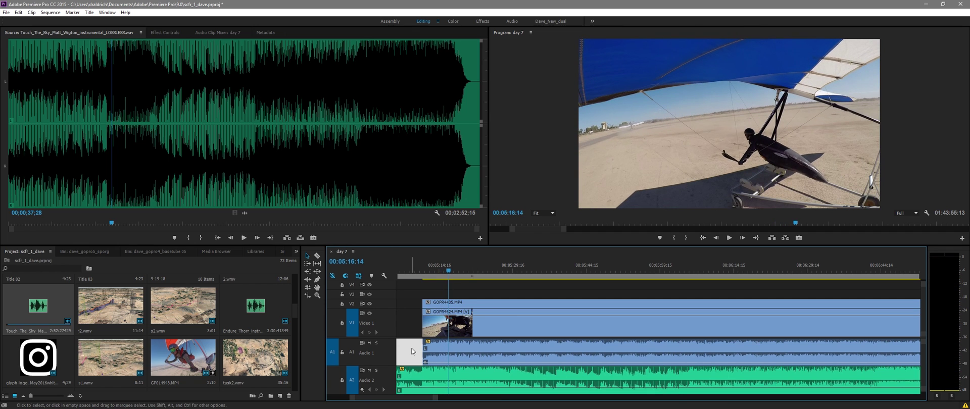
left_click_drag(447, 272, 433, 273)
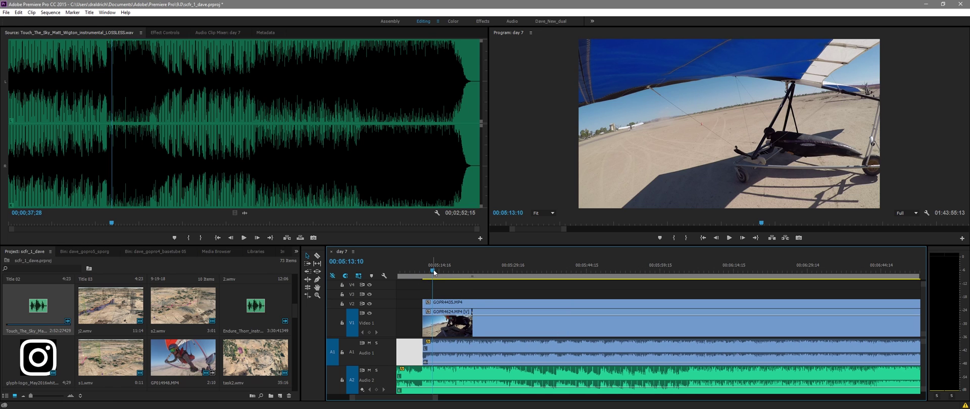
left_click_drag(435, 272, 428, 273)
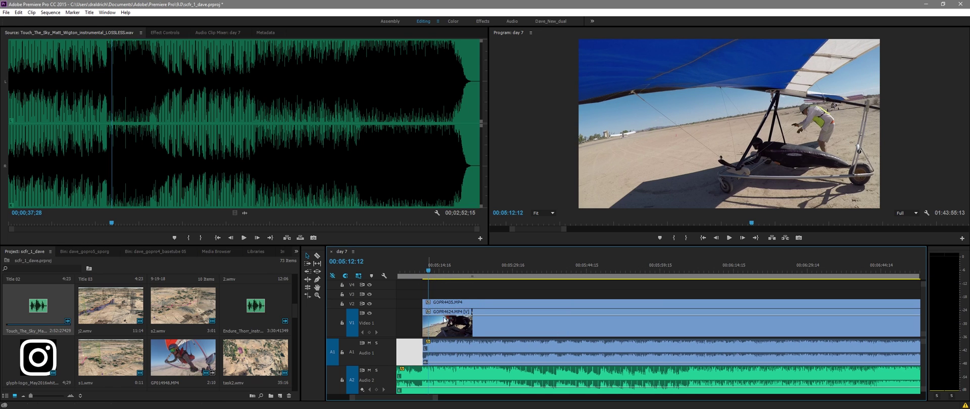
Step: Ripple delete the gap between GOPR4624.MP4 and GP014624.MP4 on Video 1
key("minus")
key("minus")
key("minus")
key("minus")
key("minus")
key("minus")
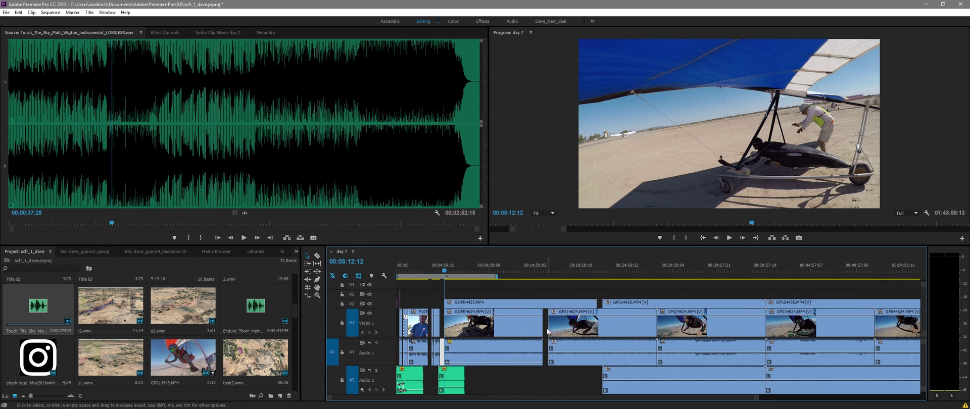
right_click(546, 328)
left_click(561, 334)
key("equal")
key("equal")
key("minus")
key("minus")
Step: Play the start of the flight footage with the music and locate a camera-switch point at 00:05:16:02
left_click(454, 266)
key("equal")
key("equal")
key("equal")
key("equal")
scroll(615, 357, "down", 2)
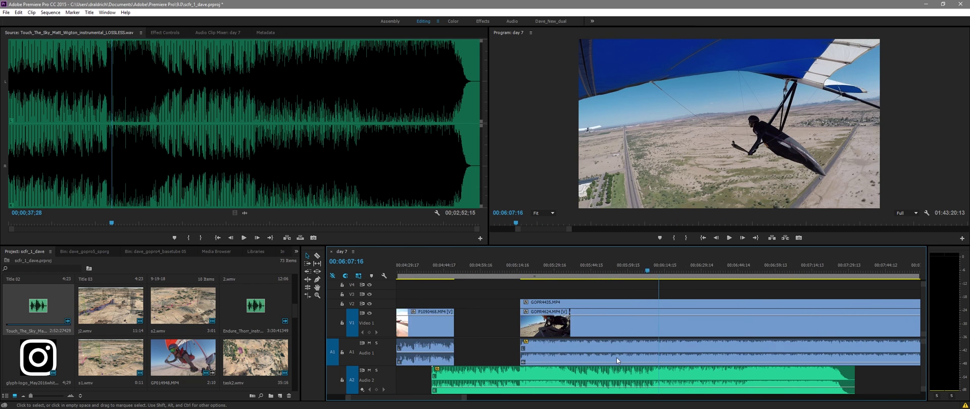
scroll(615, 358, "up", 2)
left_click_drag(534, 272, 522, 273)
key("space")
key("equal")
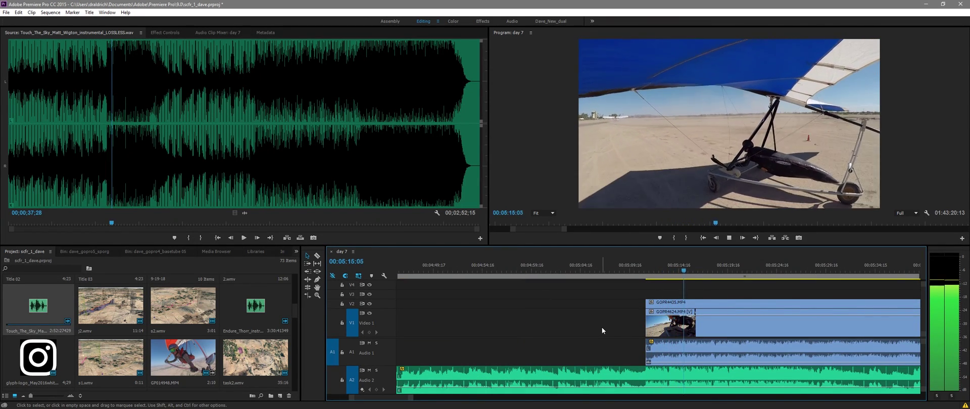
key("space")
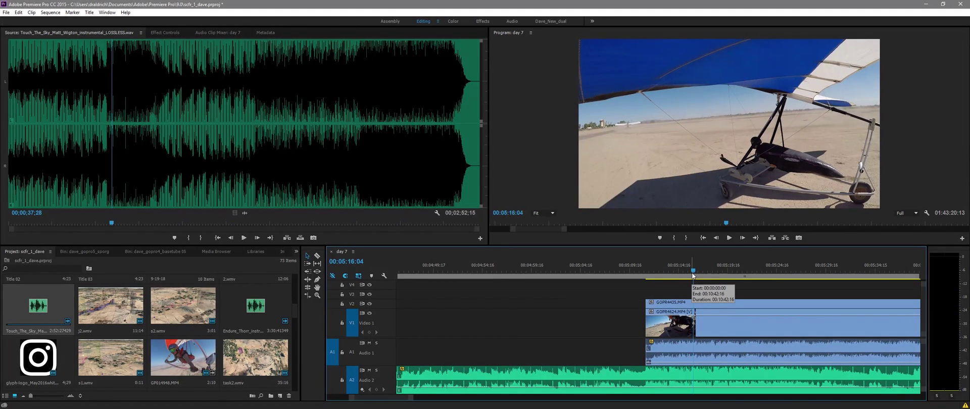
left_click_drag(693, 273, 693, 272)
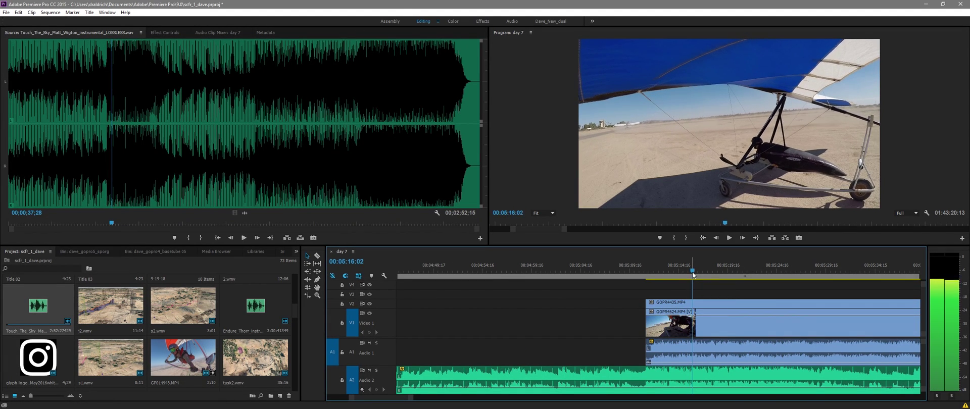
Step: Try trimming the start of GOPR4435.MP4 on V2 to 00:05:16:02, and undo the trim
scroll(599, 327, "down", 3)
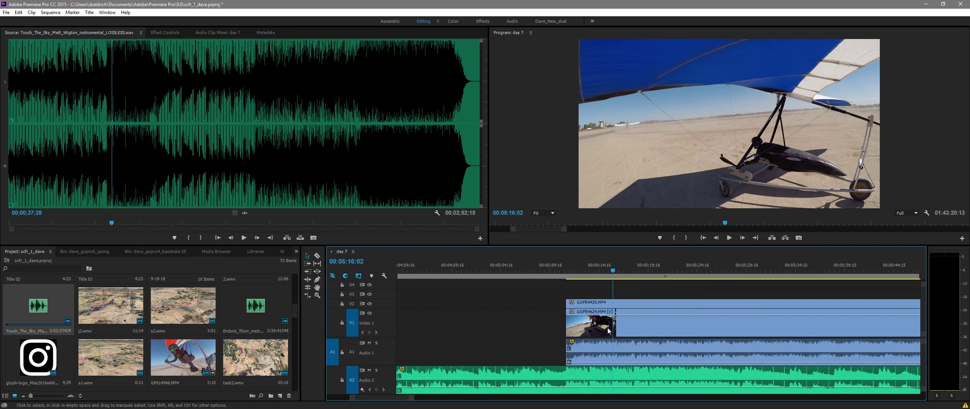
left_click_drag(567, 303, 610, 303)
scroll(552, 316, "down", 2)
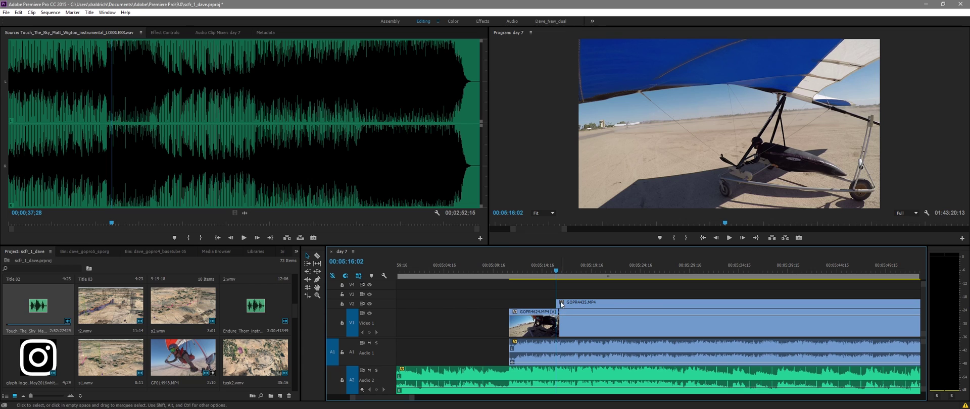
key("ctrl+z")
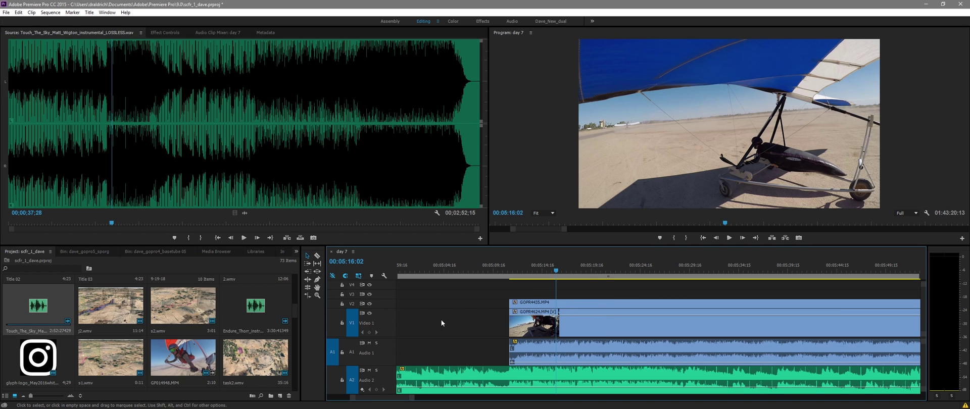
Step: Split both camera clips at 00:05:16:02 and trim the start of the second GOPR4435.MP4 piece on V2 to about 00:05:28
left_click(318, 256)
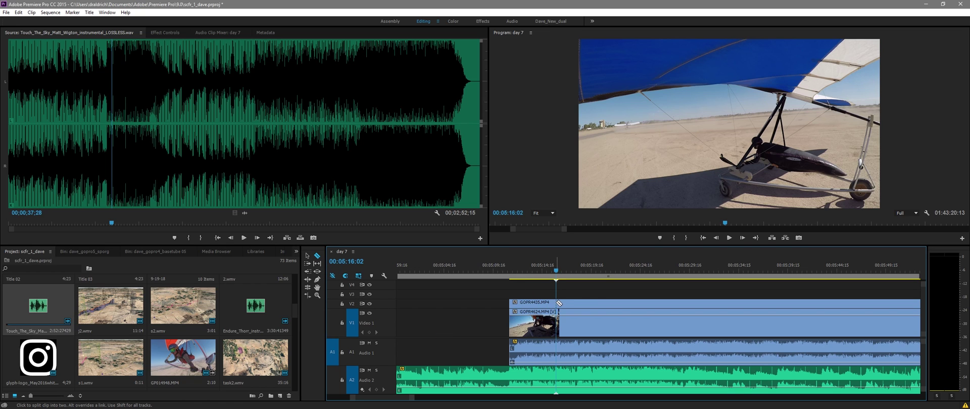
left_click(557, 318)
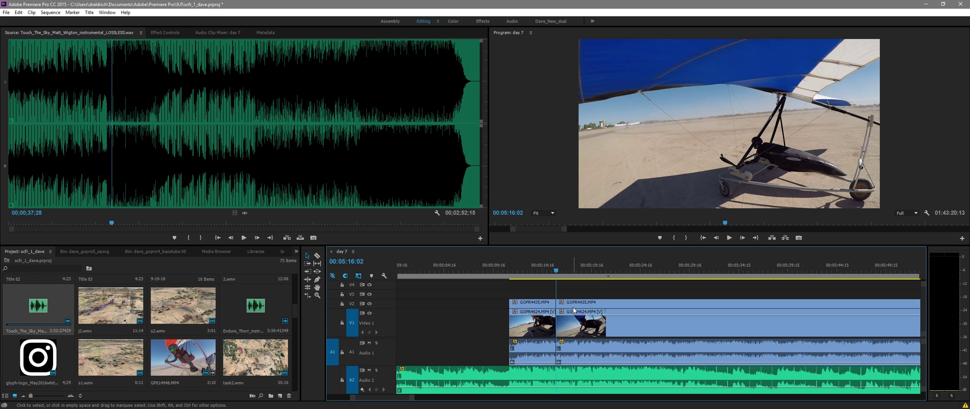
scroll(561, 305, "down", 3)
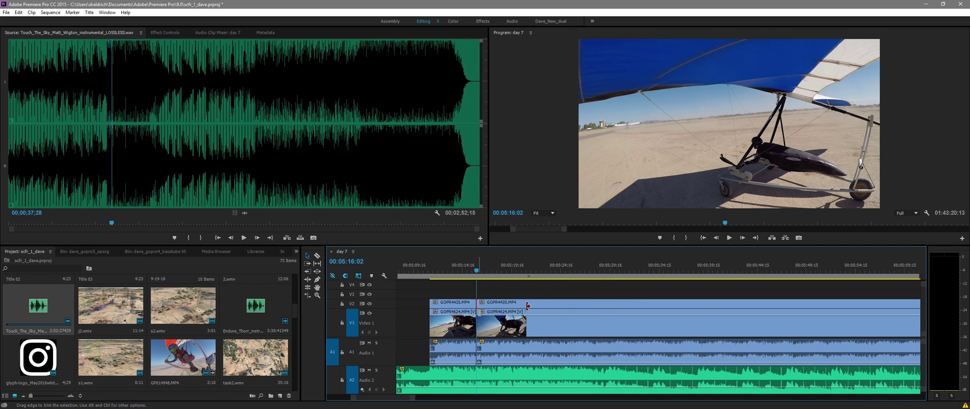
left_click_drag(545, 304, 596, 304)
Step: Play across the camera switch and split GOPR4624.MP4 on Video 1 at 00:05:18:05
left_click(466, 267)
key("space")
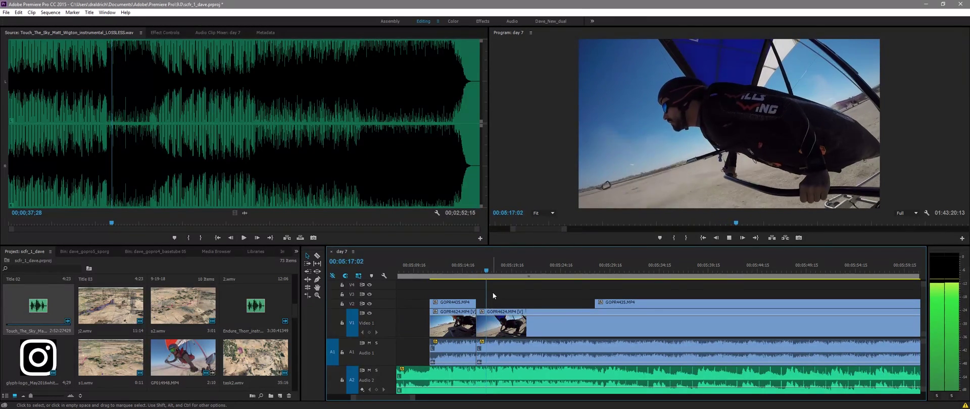
key("space")
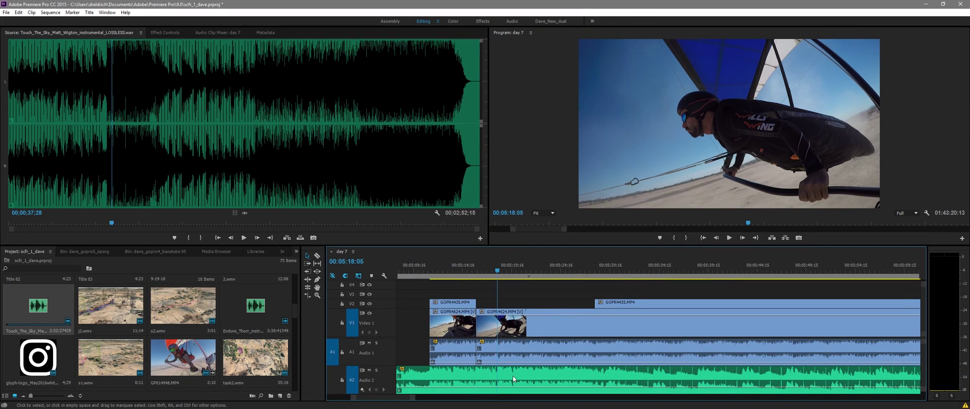
key("c")
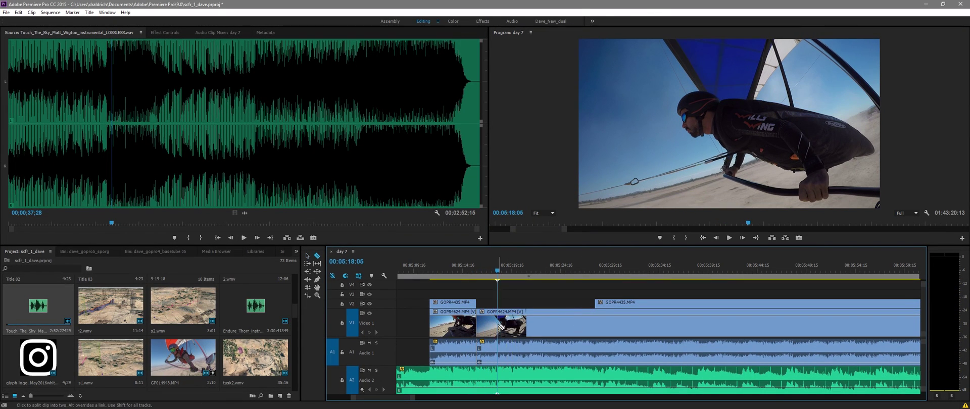
left_click(498, 326)
key("v")
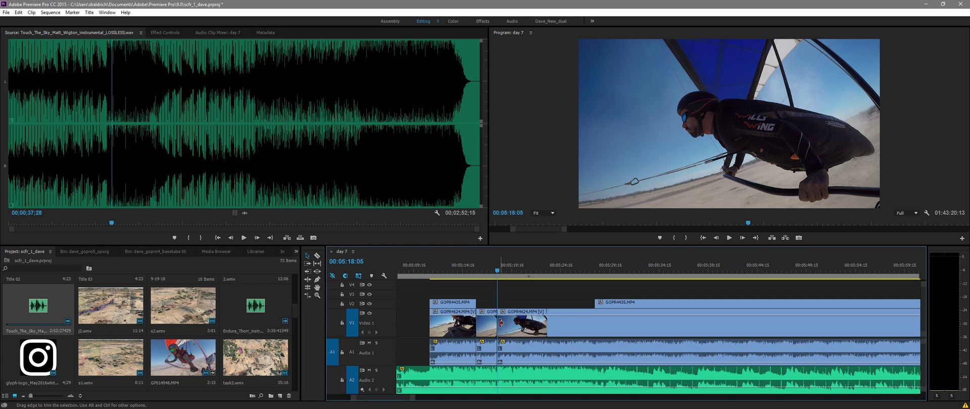
Step: Trim the start of the remaining GOPR4624.MP4 clip on Video 1 to about 00:05:28 and check the footage at 00:05:29:05
left_click_drag(501, 323, 591, 323)
scroll(530, 327, "up", 2)
key("minus")
key("minus")
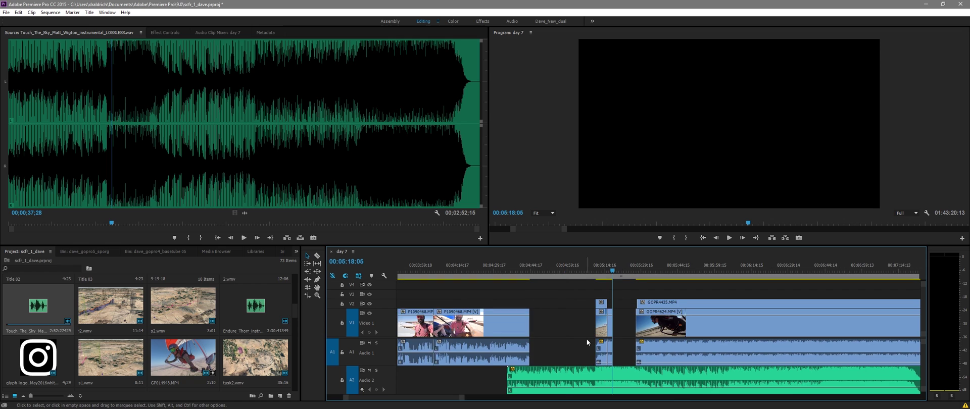
scroll(586, 342, "down", 2)
key("equal")
key("equal")
scroll(606, 304, "down", 2)
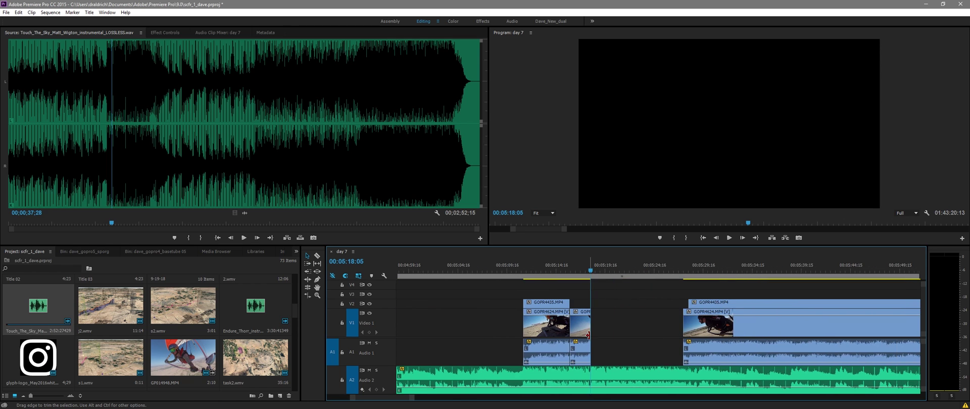
scroll(619, 318, "down", 2)
left_click(562, 270)
scroll(527, 293, "down", 3)
scroll(521, 306, "up", 3)
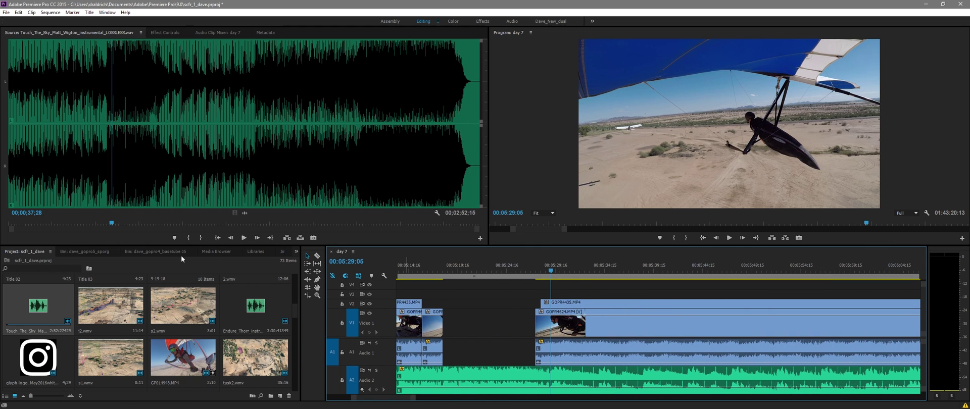
Step: Show GOPR4435.MP4 in the Source Monitor in place of the music track
left_click(544, 322)
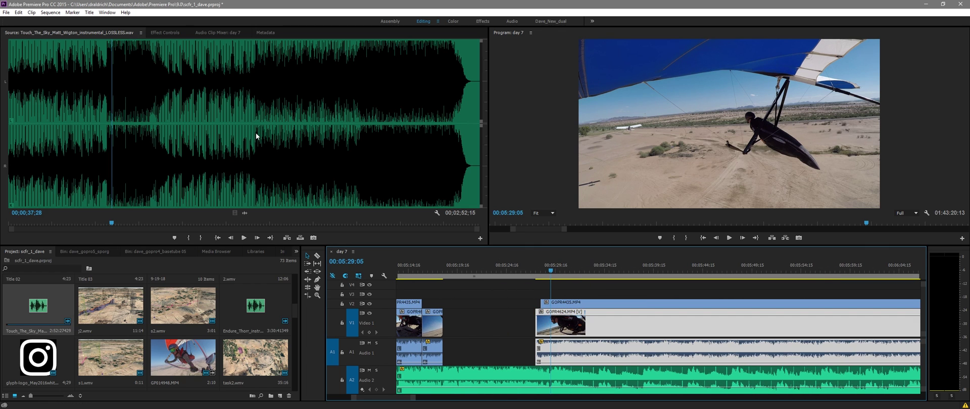
left_click(141, 32)
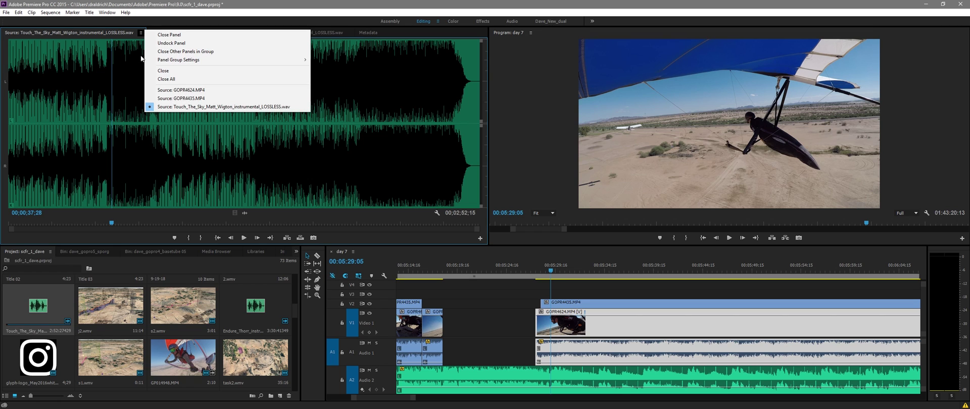
left_click(157, 97)
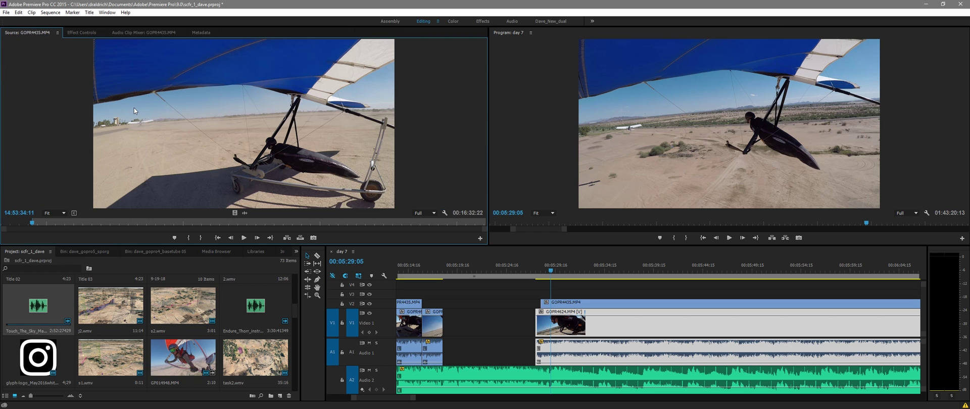
left_click(505, 303)
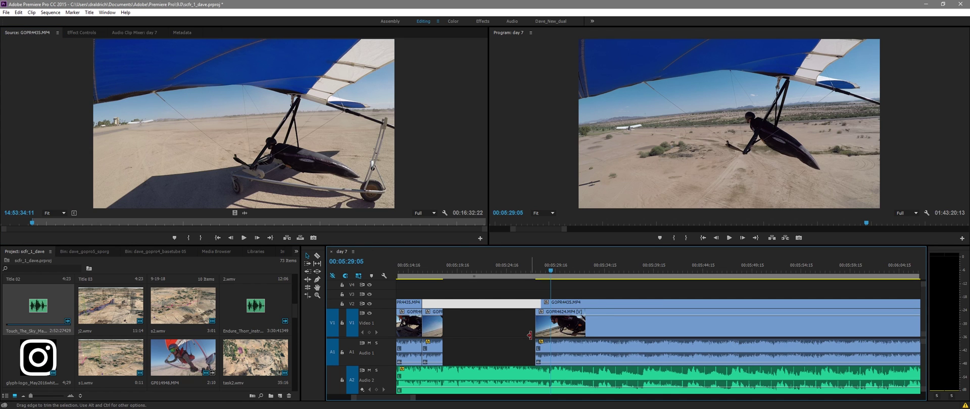
Step: Trim the starts of the airborne GOPR4435.MP4 and GOPR4624.MP4 clips on V2 and Video 1 to 00:05:31:07
scroll(525, 328, "down", 3)
left_click_drag(494, 272, 671, 300)
left_click_drag(579, 307, 515, 309)
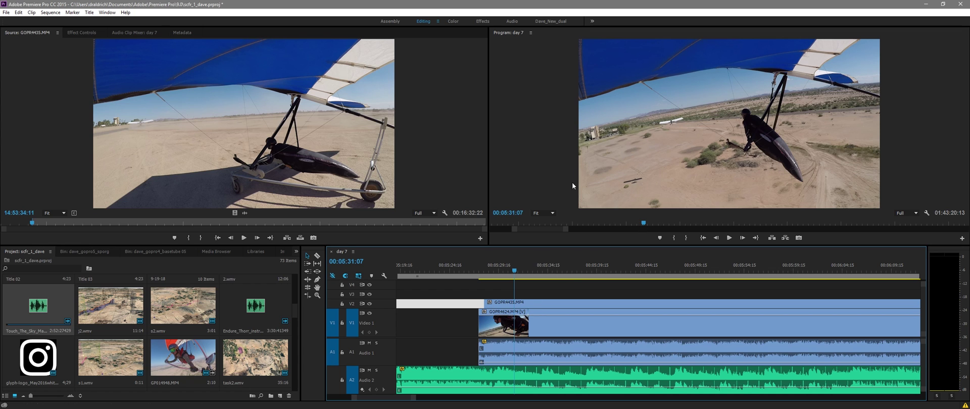
left_click_drag(485, 301, 515, 302)
key("e")
scroll(498, 339, "left", 5)
scroll(498, 339, "left", 1)
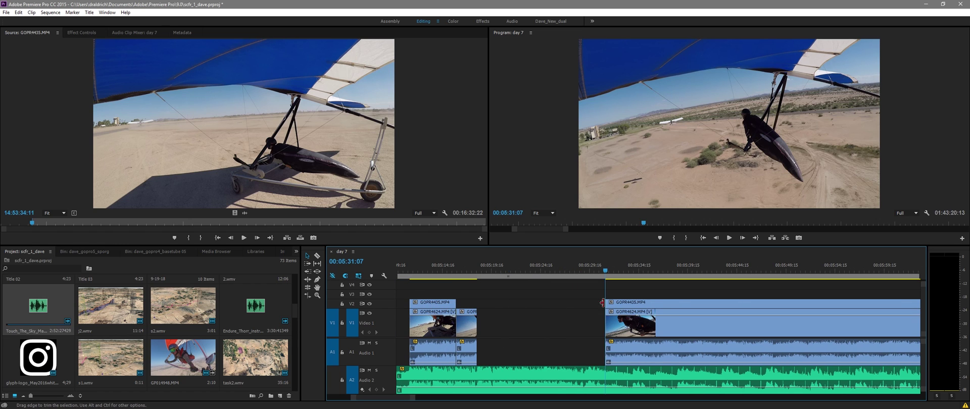
Step: Ripple delete the gap on Video 1 between the launch shot and the airborne GOPR4624.MP4 clip
left_click_drag(605, 271, 595, 270)
right_click(504, 321)
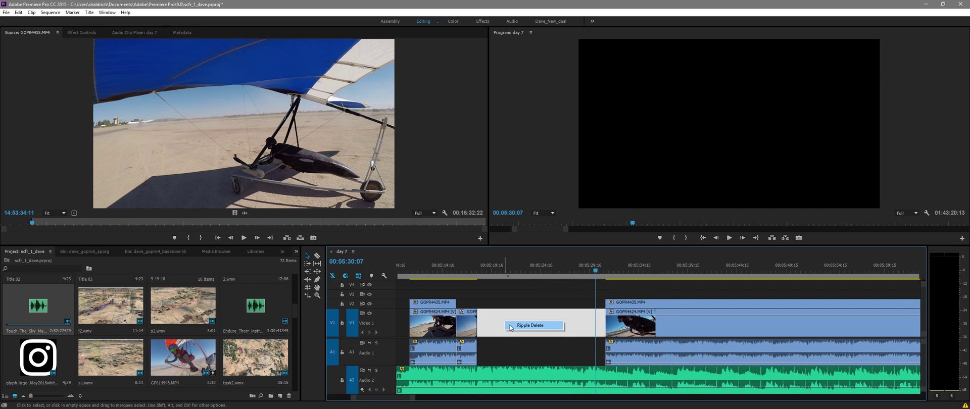
left_click(510, 326)
Step: Play through the closed gap and split both camera clips at 00:05:20:12
left_click_drag(474, 271, 450, 270)
key("space")
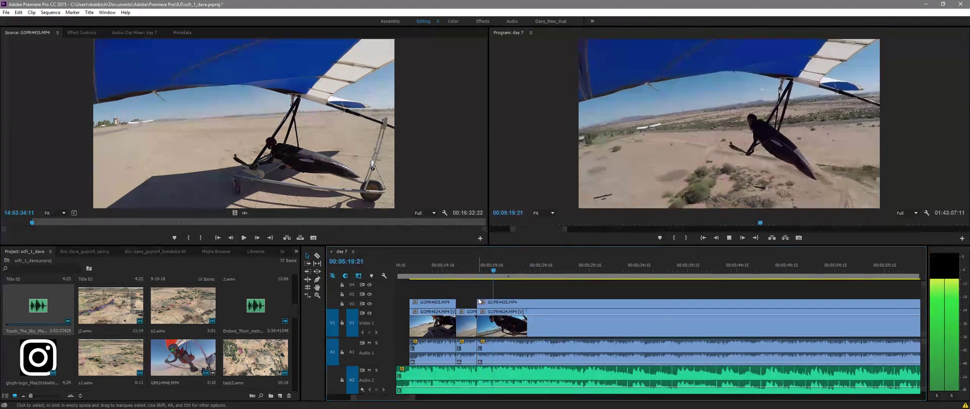
key("space")
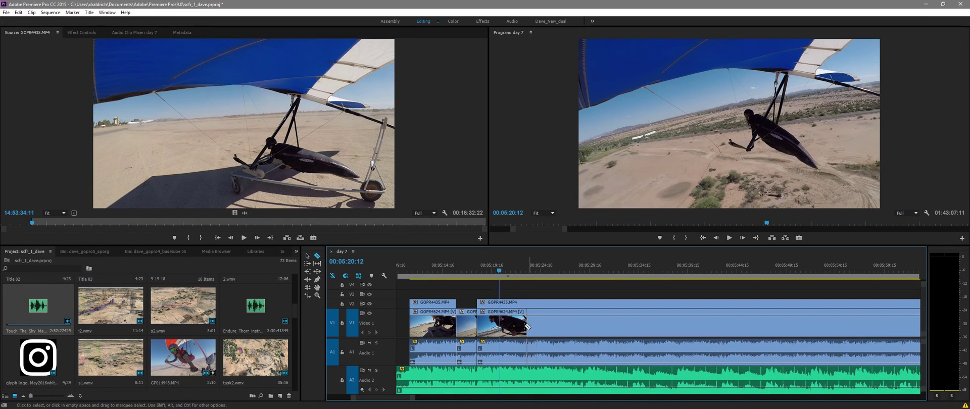
left_click(501, 316)
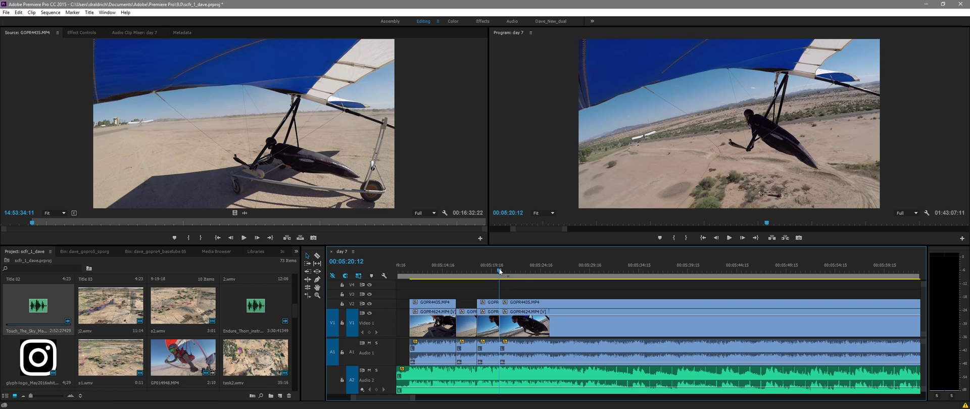
Step: Scan the remaining flight footage for the next usable shot, up to 00:09:34:12
key("space")
scroll(507, 332, "up", 1)
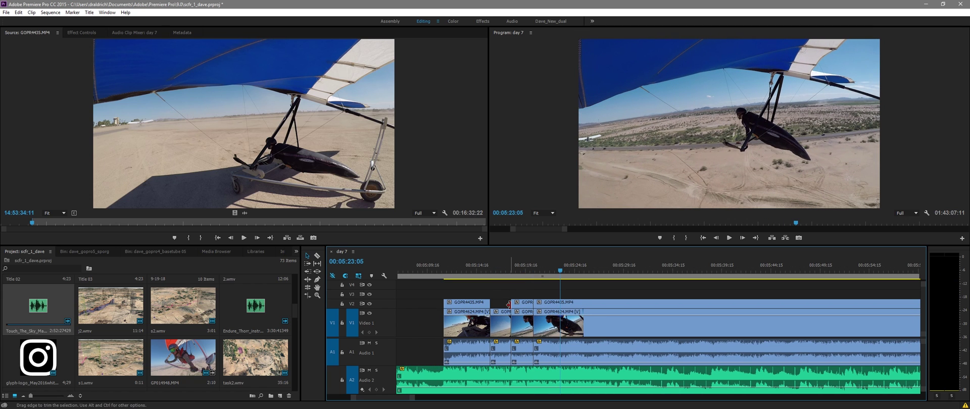
left_click_drag(560, 274, 665, 276)
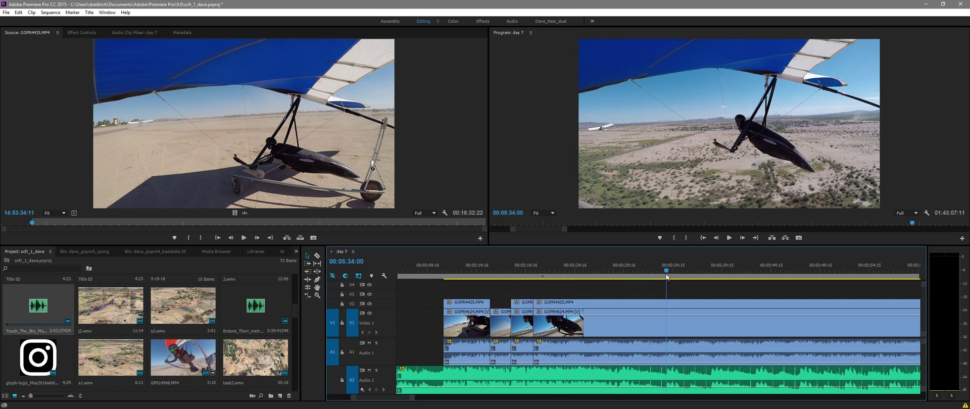
key("space")
key("minus")
key("minus")
scroll(668, 308, "down", 1)
key("space")
left_click(664, 276)
left_click_drag(664, 278, 859, 284)
key("minus")
key("minus")
key("minus")
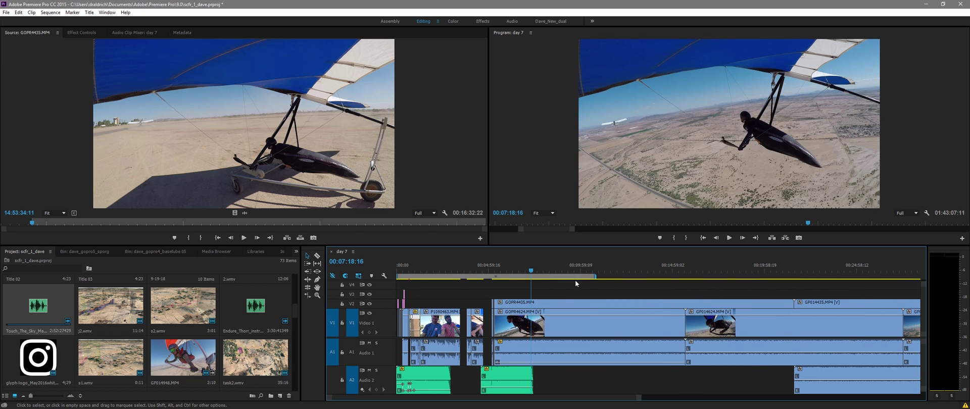
key("space")
key("space")
left_click_drag(535, 273, 573, 277)
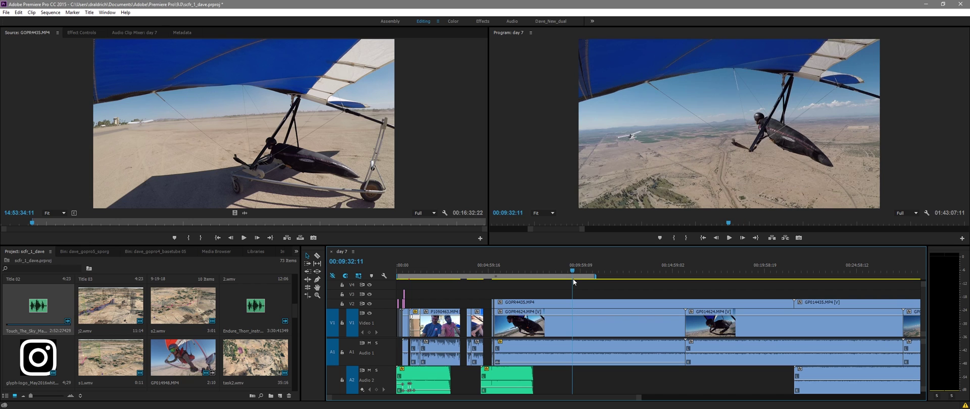
left_click(503, 227)
left_click_drag(508, 214, 533, 213)
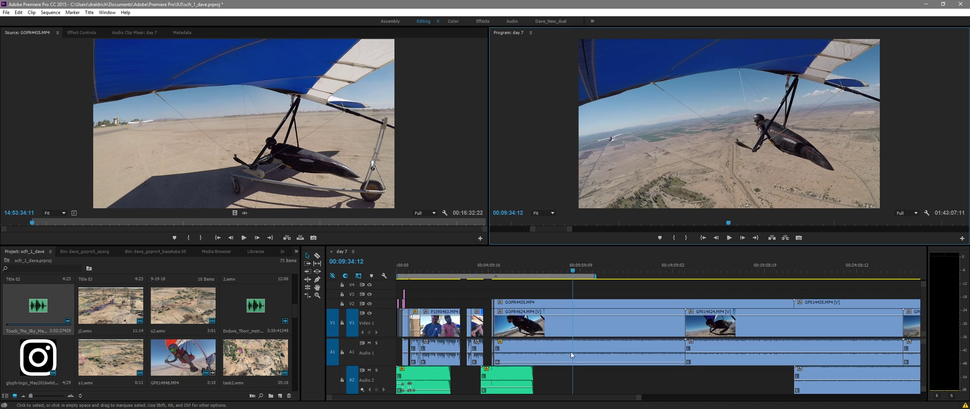
Step: Play the footage around 00:09:34:12 and settle on 00:09:34:08 as the start of the next shot
key("minus")
key("minus")
left_click(563, 296)
key("equal")
key("equal")
key("minus")
key("equal")
key("minus")
key("space")
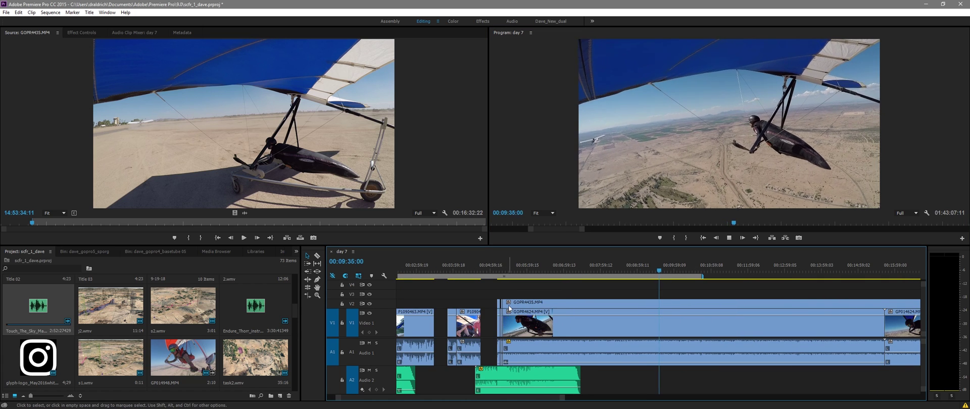
key("equal")
key("space")
key("Left")
key("Left")
left_click_drag(359, 262, 345, 262)
left_click_drag(501, 398, 495, 398)
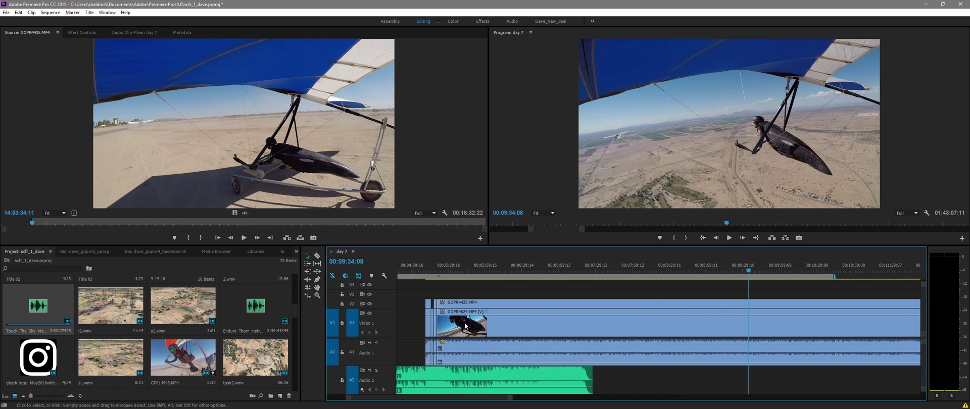
Step: Trim the starts of GOPR4435.MP4 and GOPR4624.MP4 to 00:09:34:08 and ripple delete the gap before them
left_click_drag(460, 303, 748, 308)
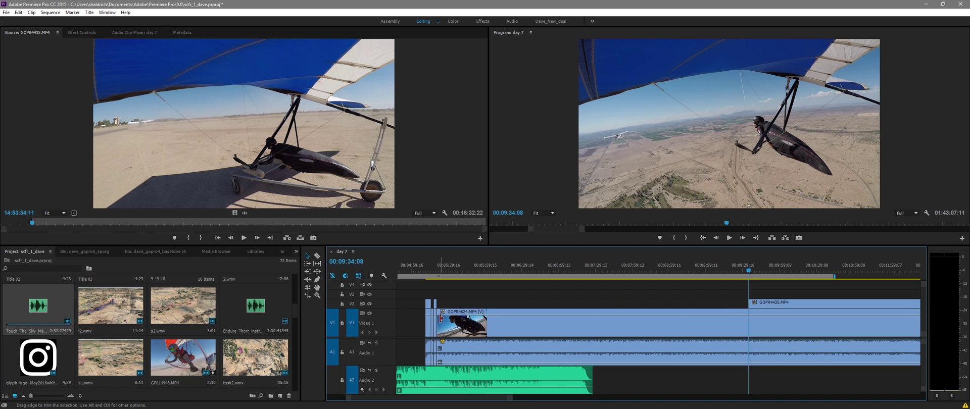
left_click_drag(440, 319, 749, 336)
right_click(471, 319)
left_click(493, 323)
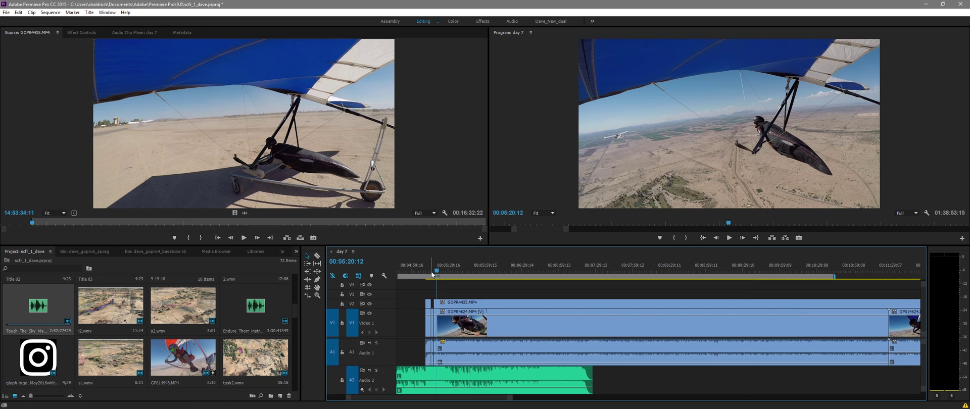
Step: Play the edit from the launch and split both camera clips at 00:05:22:18
left_click(430, 274)
key("space")
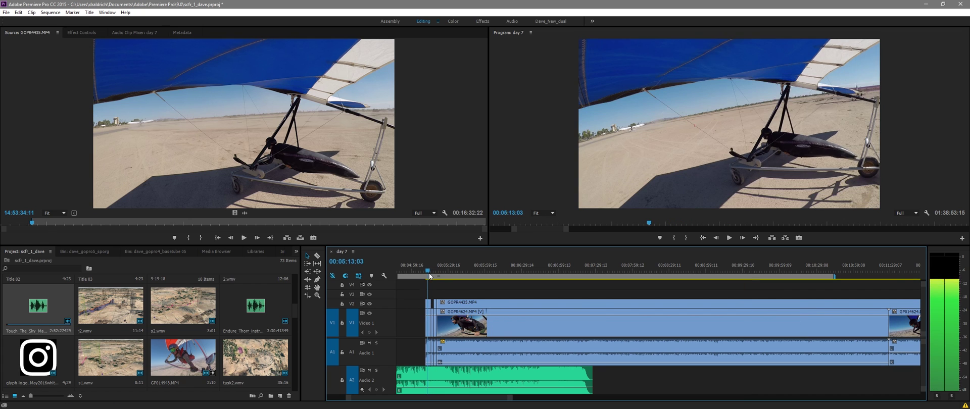
key("=")
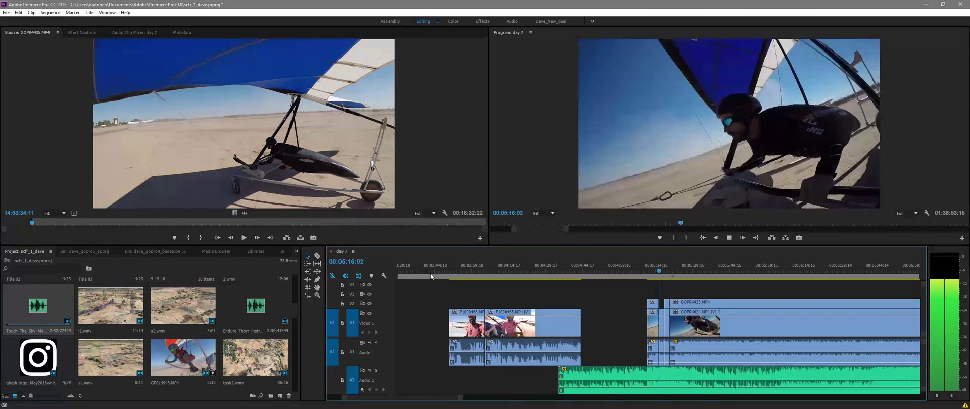
scroll(546, 331, "down", 3)
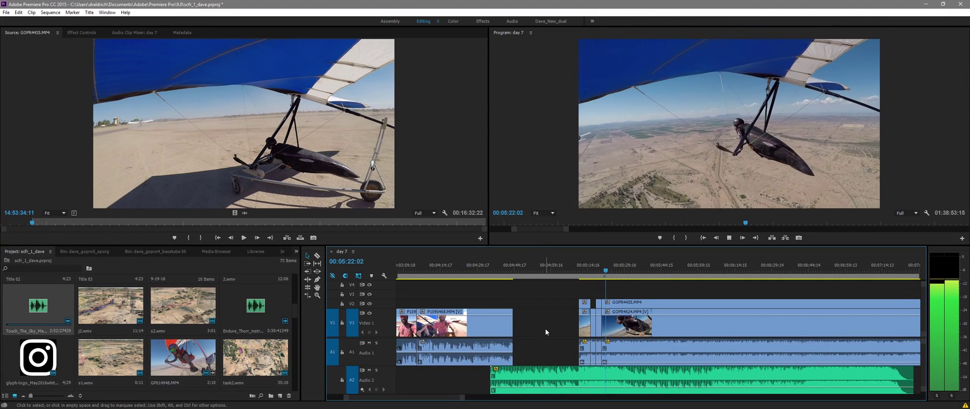
key("space")
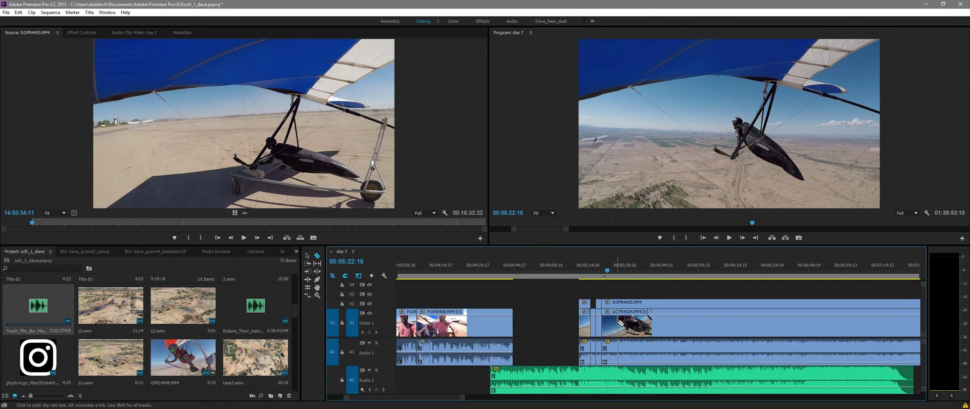
left_click(612, 325, "shift")
scroll(615, 323, "up", 4)
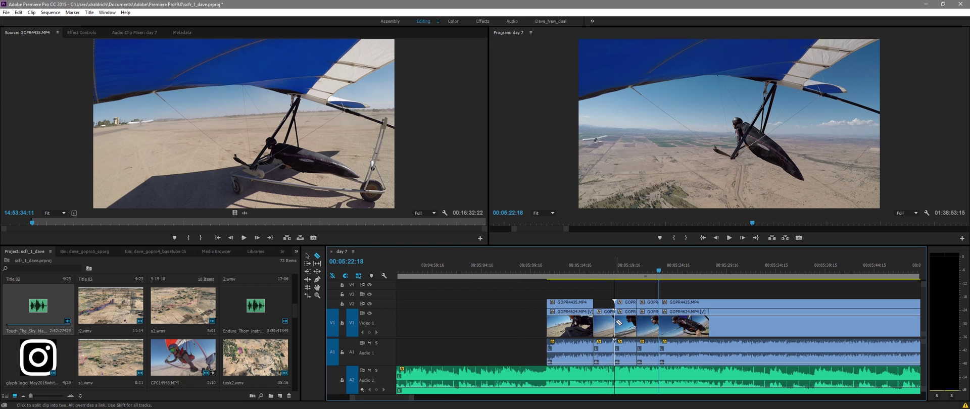
scroll(621, 314, "right", 3)
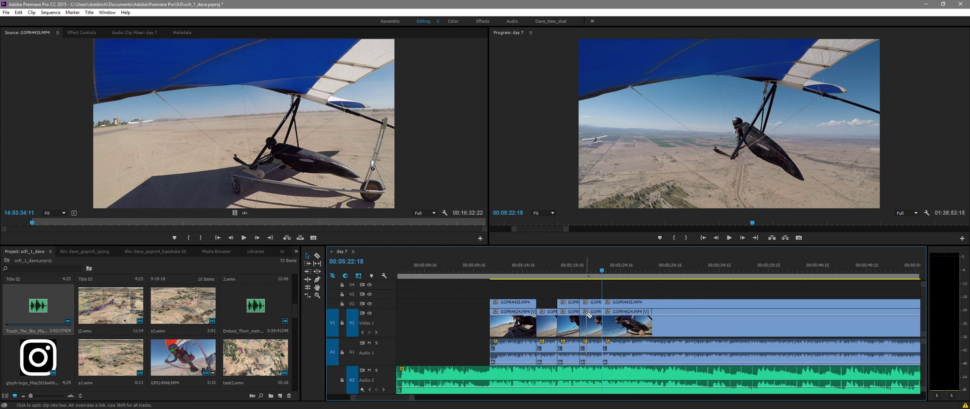
Step: Trim the start of GOPR4435.MP4 on V2 to about 00:05:51, leaving GOPR4624.MP4 showing after the split
left_click_drag(605, 303, 726, 303)
key("space")
key("space")
scroll(644, 314, "right", 1)
scroll(643, 311, "right", 4)
left_click_drag(574, 280, 594, 276)
left_click_drag(656, 302, 819, 300)
left_click_drag(695, 277, 790, 278)
Step: Look over the whole day 7 sequence, comparing the length of the music with the remaining camera footage
key("minus")
key("minus")
key("minus")
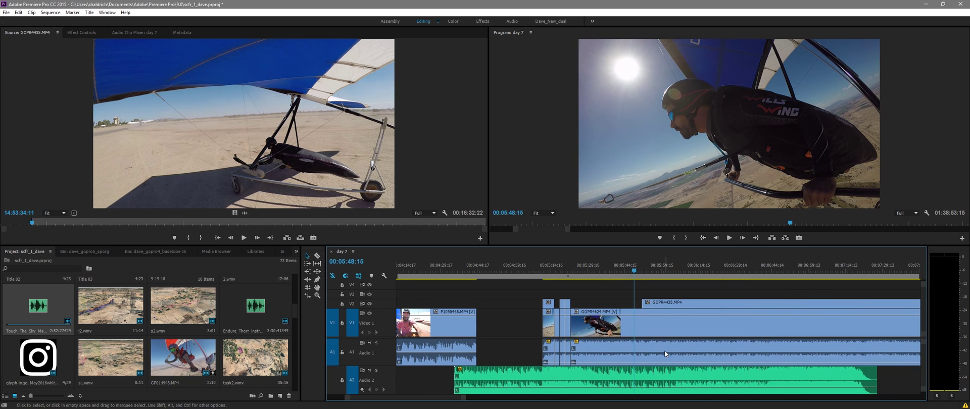
key("minus")
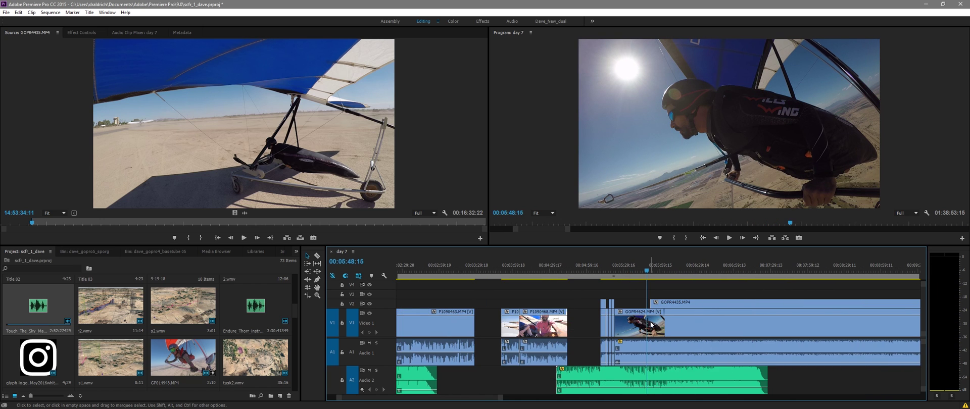
scroll(651, 325, "up", 2)
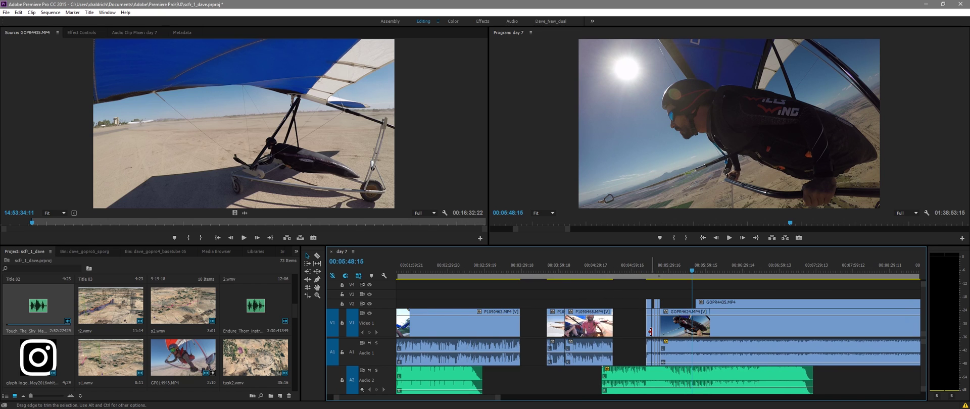
scroll(646, 357, "down", 7)
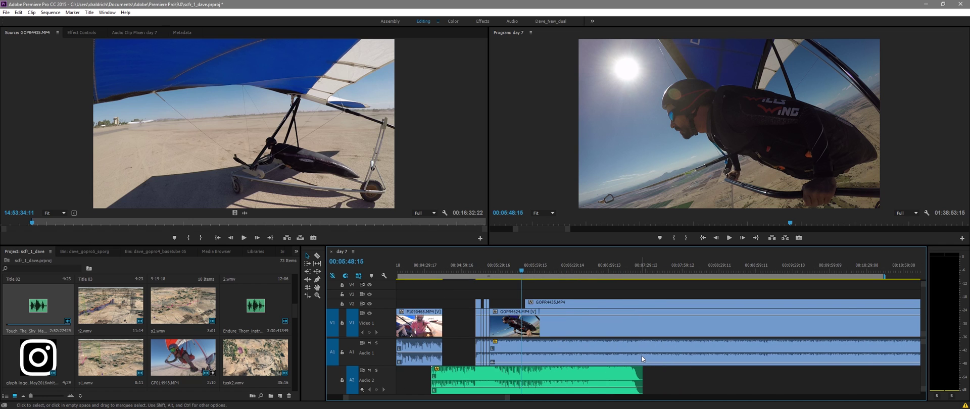
key("minus")
key("minus")
key("equal")
key("equal")
key("equal")
key("equal")
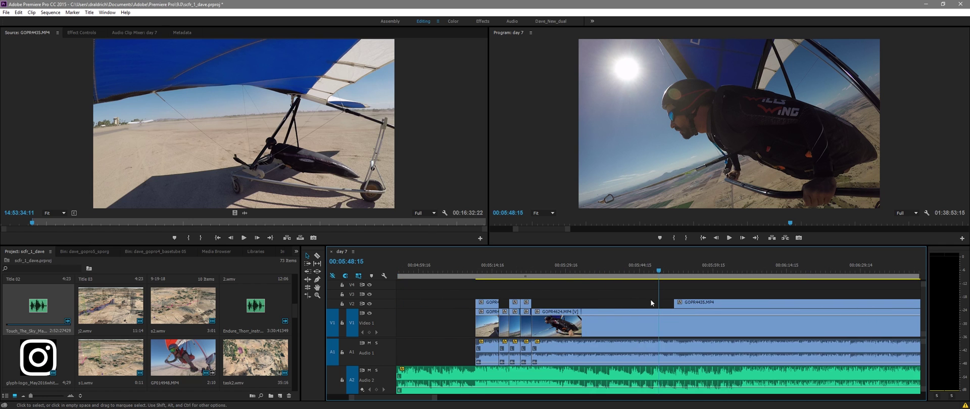
scroll(657, 296, "down", 10)
scroll(658, 300, "up", 15)
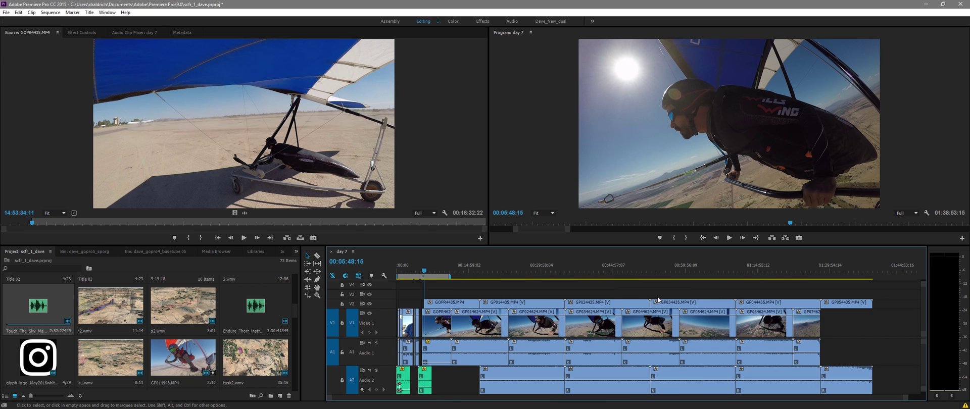
scroll(663, 312, "down", 4)
Step: Find the next shot at 00:05:59:06, trimming the start of GOPR4624.MP4 there and the start of GOPR4435.MP4 to about 00:06:10
left_click_drag(581, 280, 651, 289)
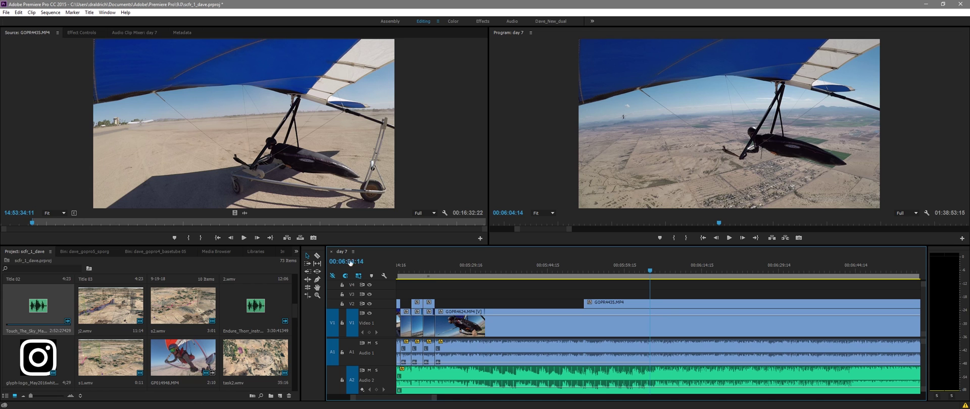
left_click_drag(347, 261, 394, 262)
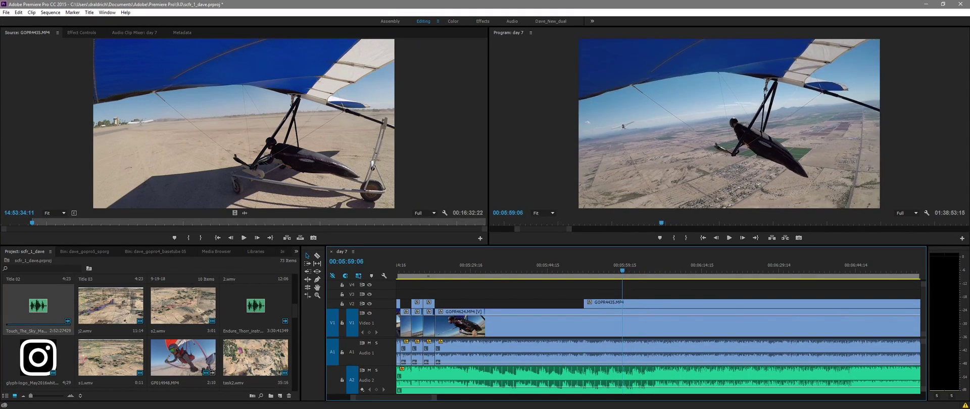
left_click_drag(585, 302, 623, 302)
left_click_drag(436, 321, 687, 306)
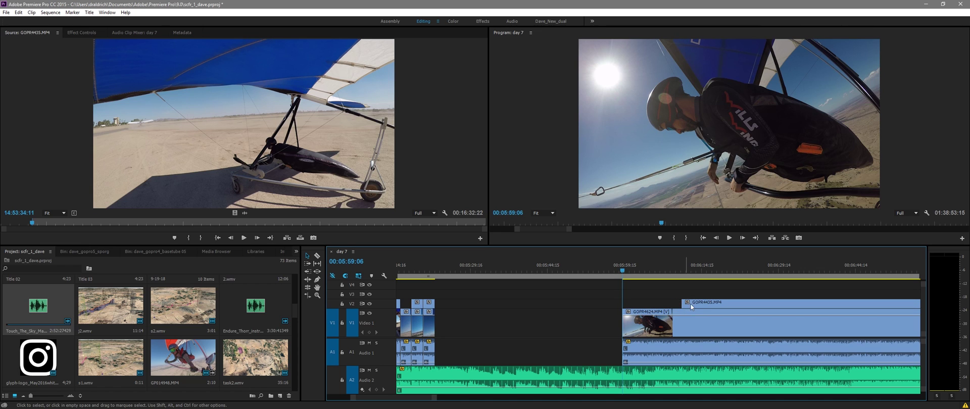
Step: Play the start of the new GOPR4624.MP4 shot and extend it slightly earlier, to about 00:05:59:03
left_click(619, 272)
key("space")
key("space")
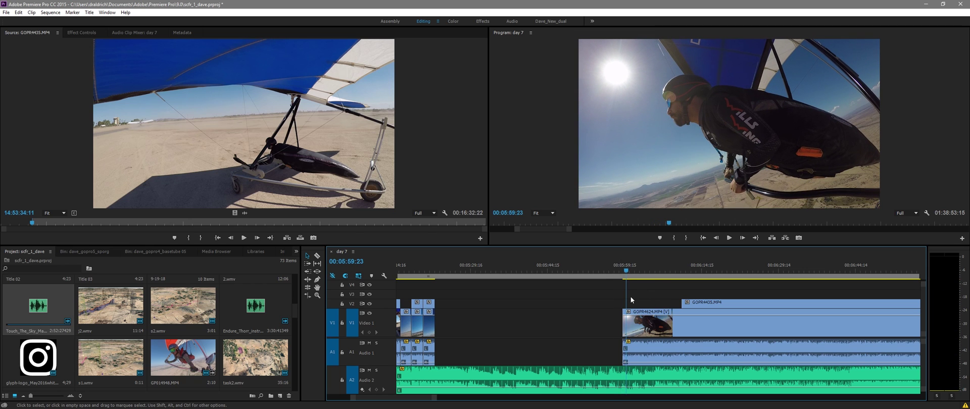
key("=")
key("=")
left_click_drag(656, 272, 639, 271)
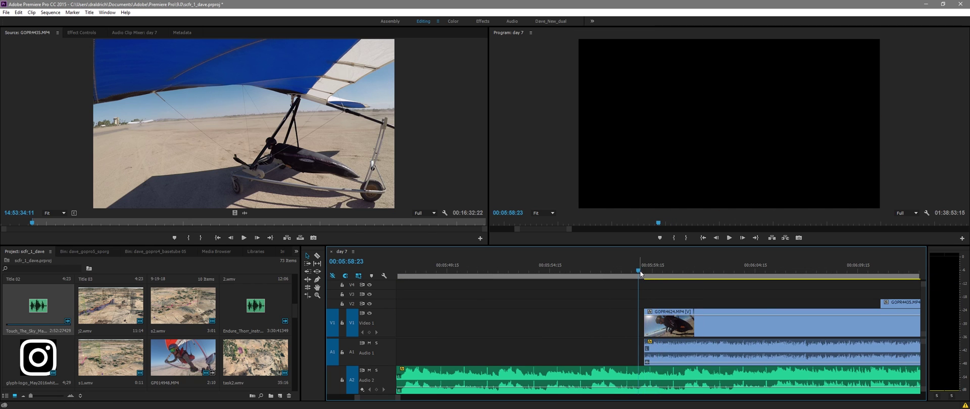
key("=")
key("=")
left_click_drag(684, 319, 672, 320)
left_click_drag(660, 277, 672, 277)
key("space")
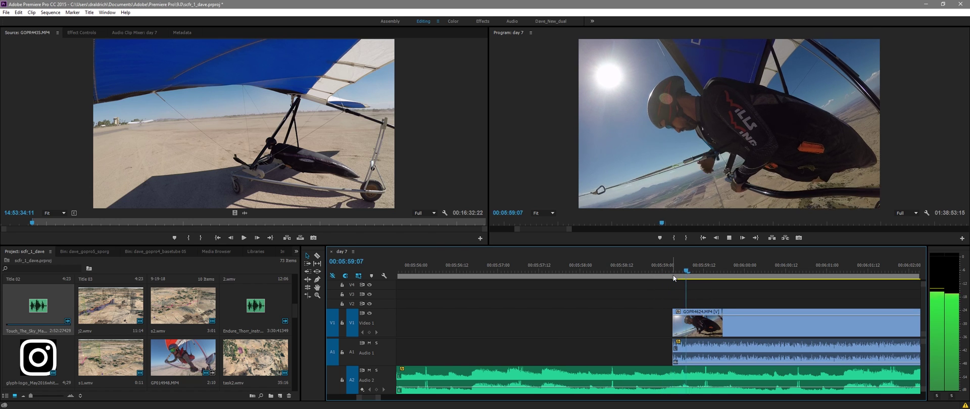
key("space")
Step: Ripple delete the gap before the newly trimmed GOPR4624.MP4 shot
key("backslash")
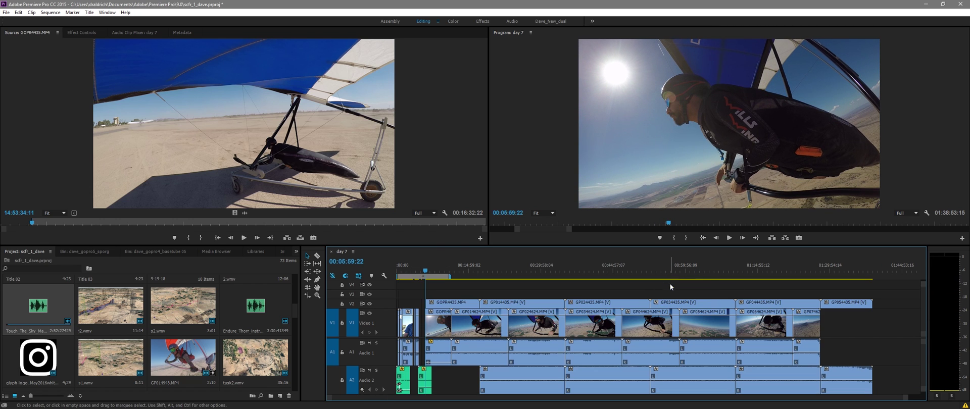
key("equal")
key("equal")
key("equal")
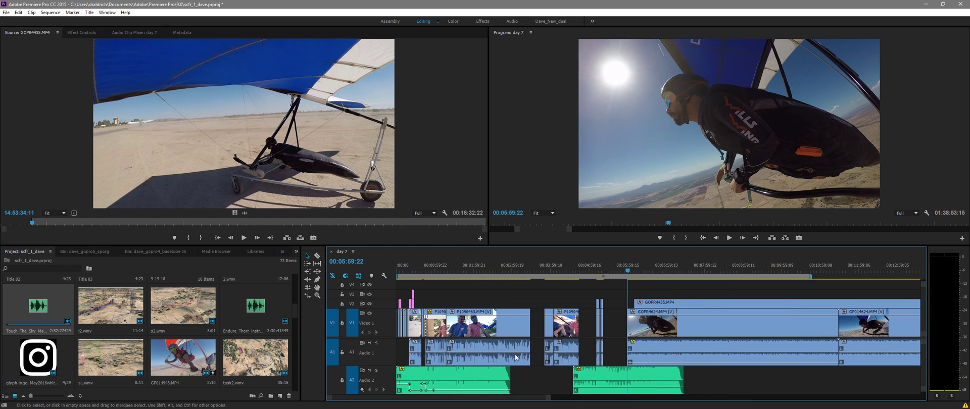
right_click(634, 330)
left_click(655, 332)
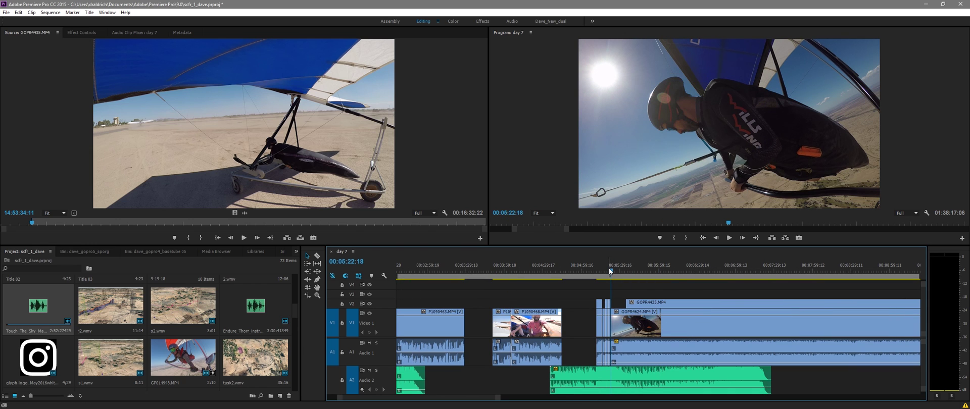
Step: Play the edit from just before the launch shots through the new cut, stopping at 00:05:25:03
left_click(610, 273)
key("equal")
key("equal")
key("equal")
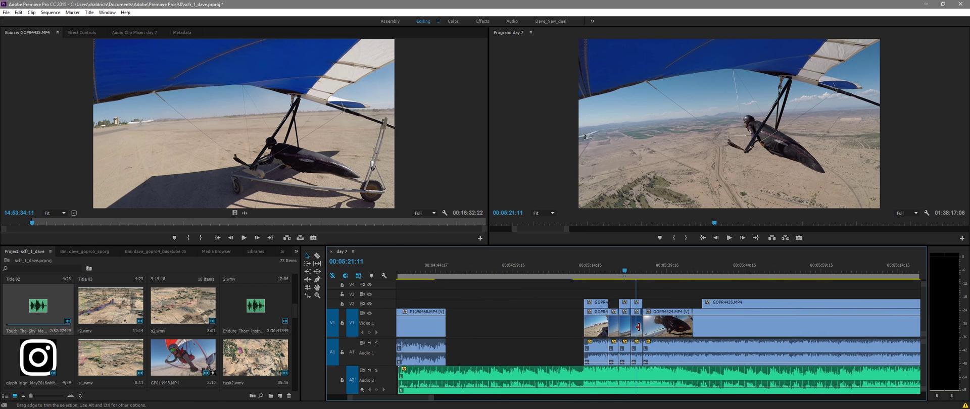
left_click(579, 273)
key("space")
scroll(601, 309, "down", 2)
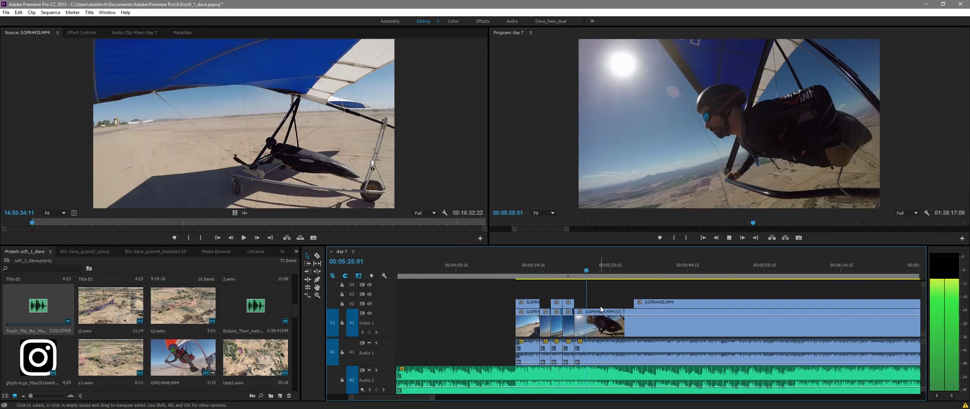
key("space")
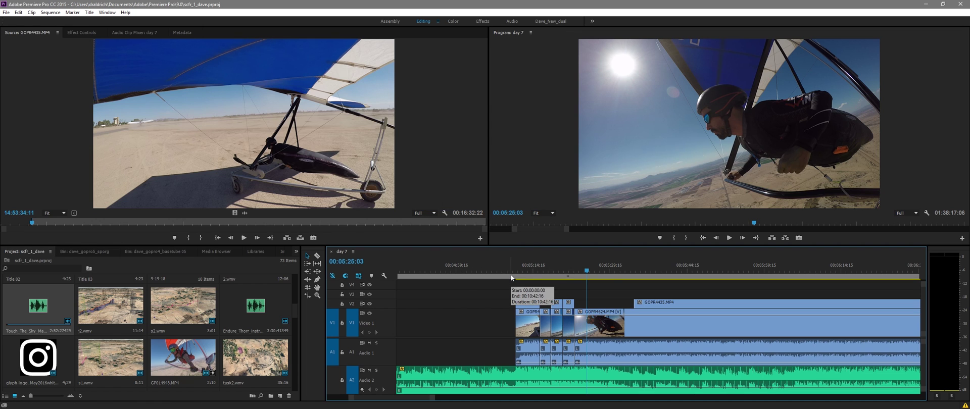
Step: Survey the remaining flight footage, checking frames at 00:05:39:15, 00:06:10:14 and 00:07:25:15
key("minus")
key("minus")
key("minus")
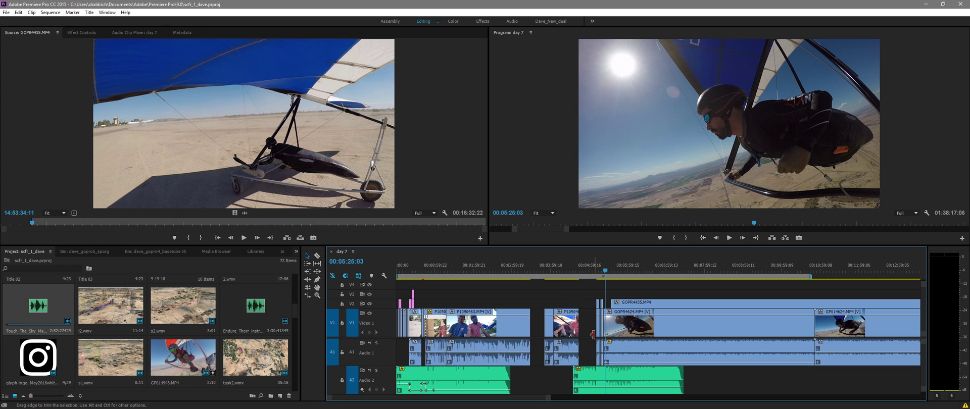
scroll(601, 352, "down", 2)
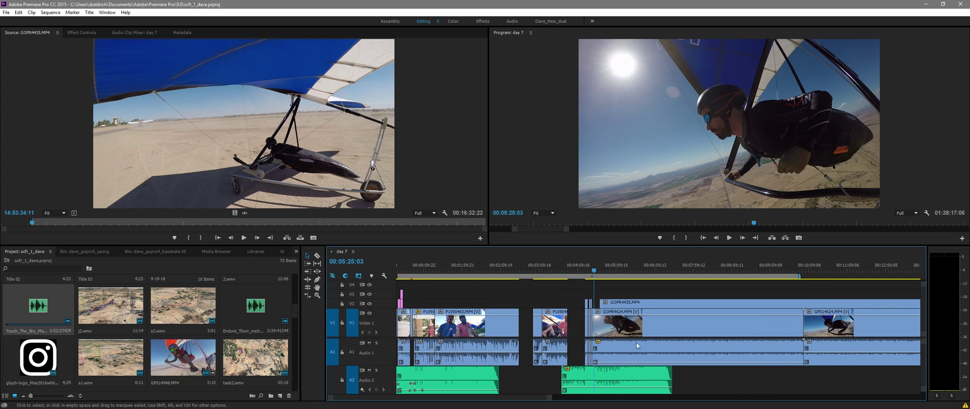
scroll(562, 293, "down", 2)
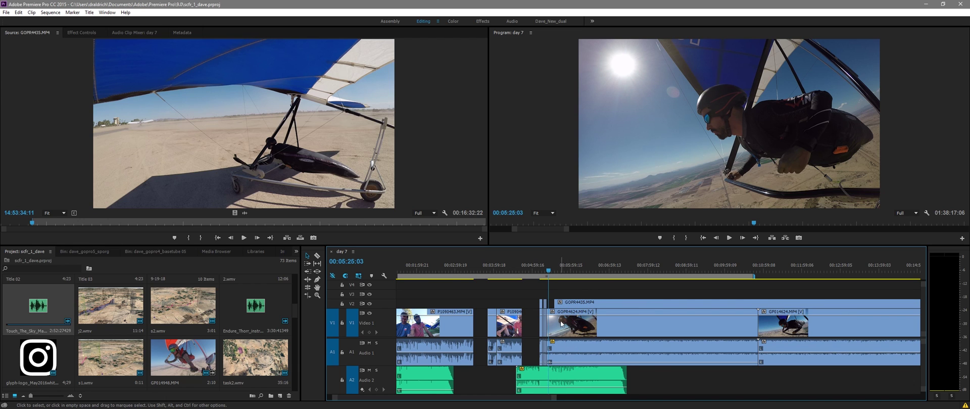
scroll(566, 339, "down", 4)
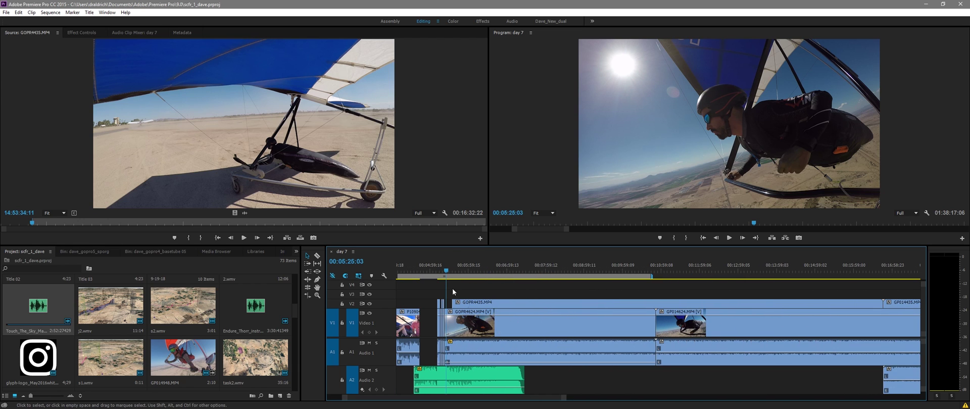
key("Down")
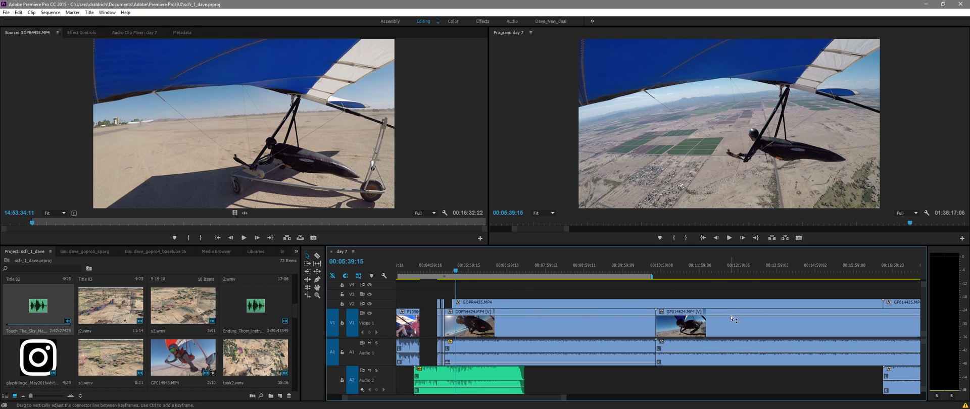
key("backslash")
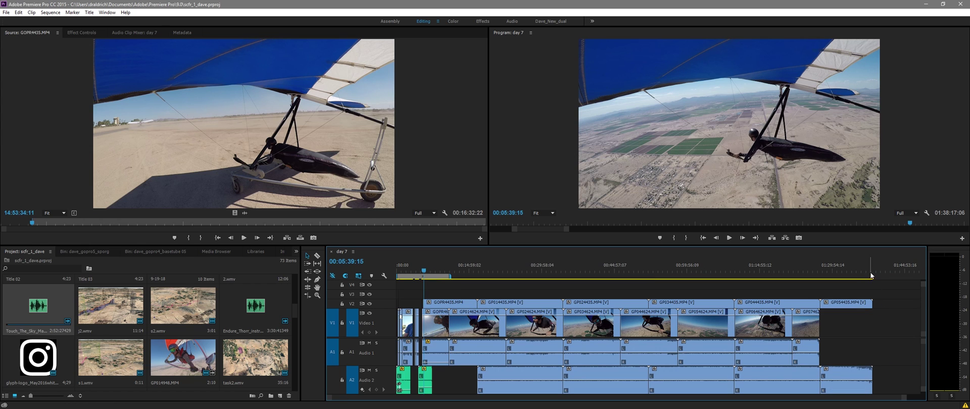
left_click(427, 269)
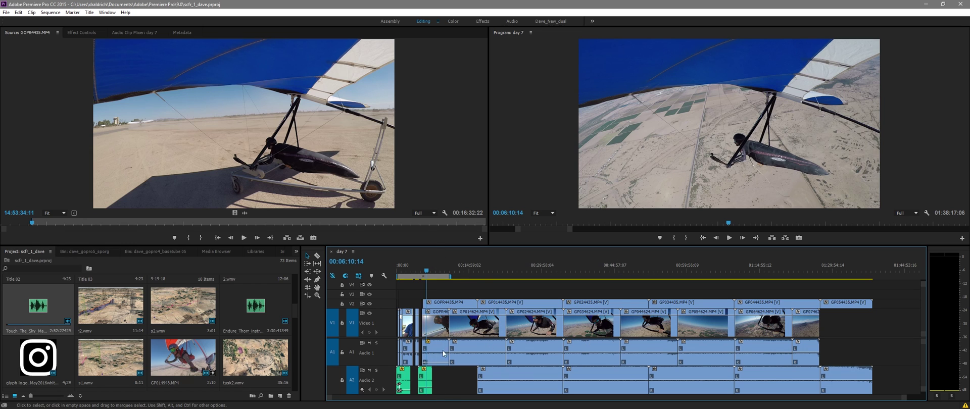
left_click(433, 269)
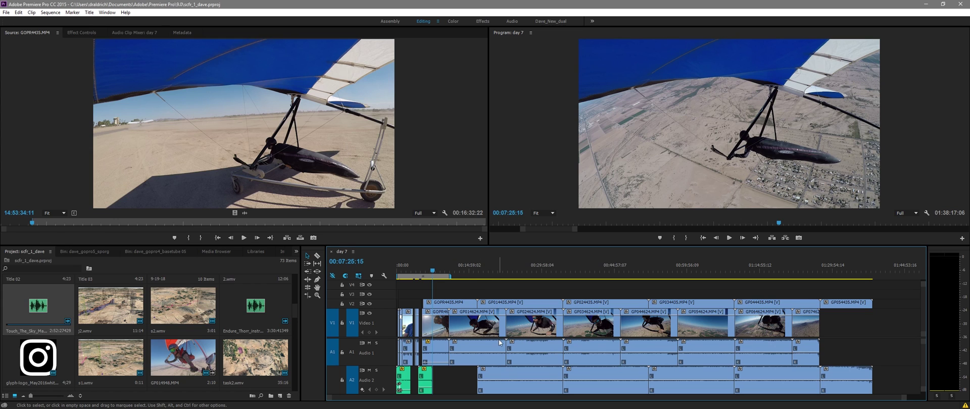
Step: Select individual clips on V1 and V2 to compare where the two cameras' files begin and end
left_click(475, 335)
left_click(458, 304)
left_click(497, 303)
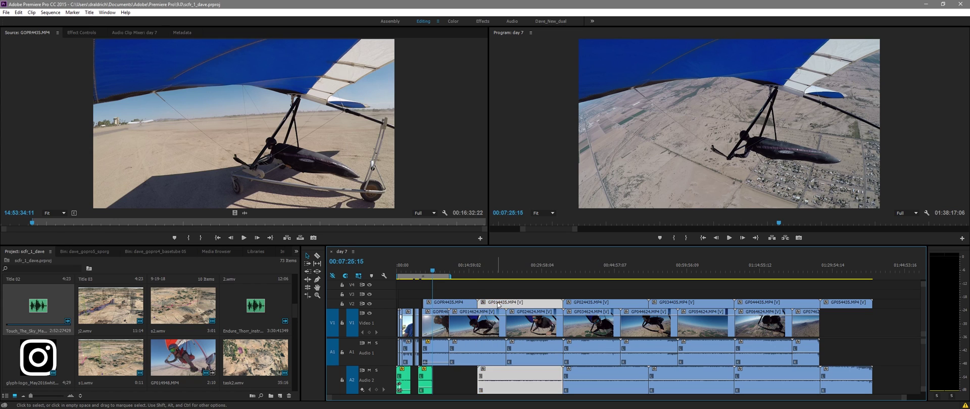
left_click(530, 328)
left_click(581, 303)
left_click(589, 343)
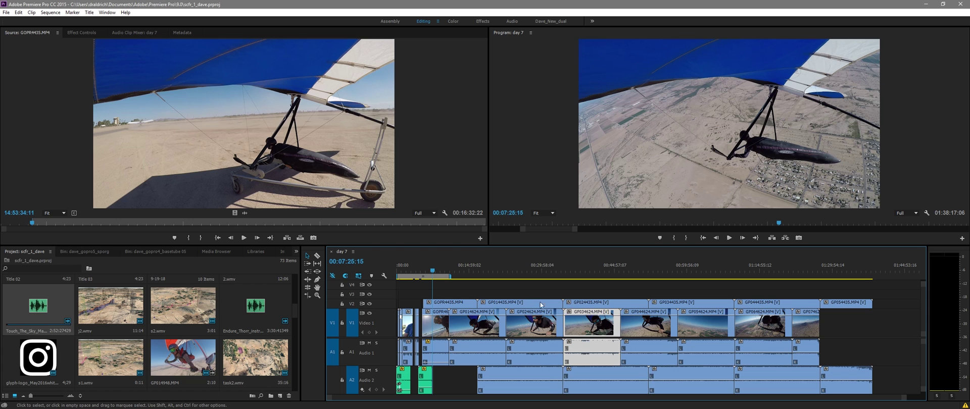
Step: Extend the end of the work area further into the footage and check the sequence around the music's end at 00:07:27:11
left_click_drag(450, 277, 469, 288)
key("=")
key("=")
key("=")
key("=")
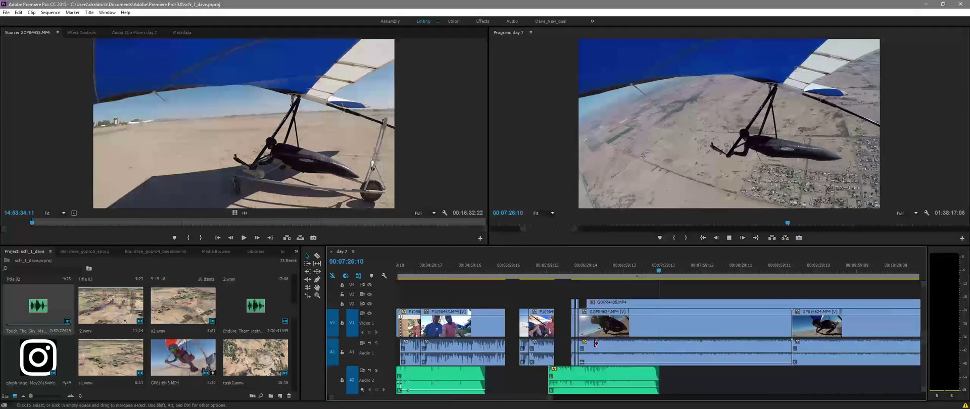
scroll(645, 347, "down", 4)
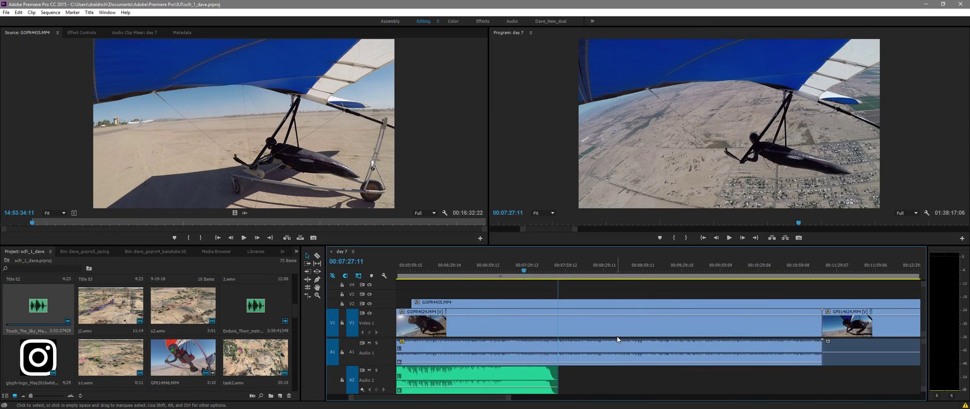
scroll(488, 320, "up", 2)
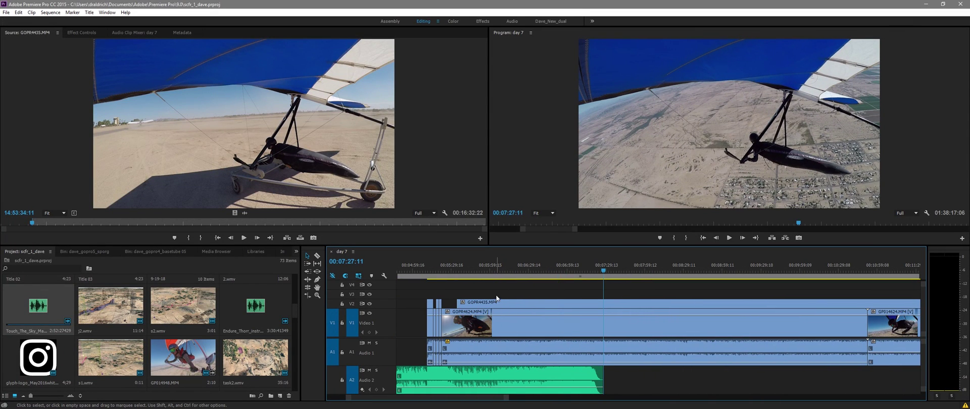
Step: Move GOPR4435.MP4 on V2 earlier so its start lines up with the start of GOPR4624.MP4 on V1
left_click(499, 303)
left_click(499, 312)
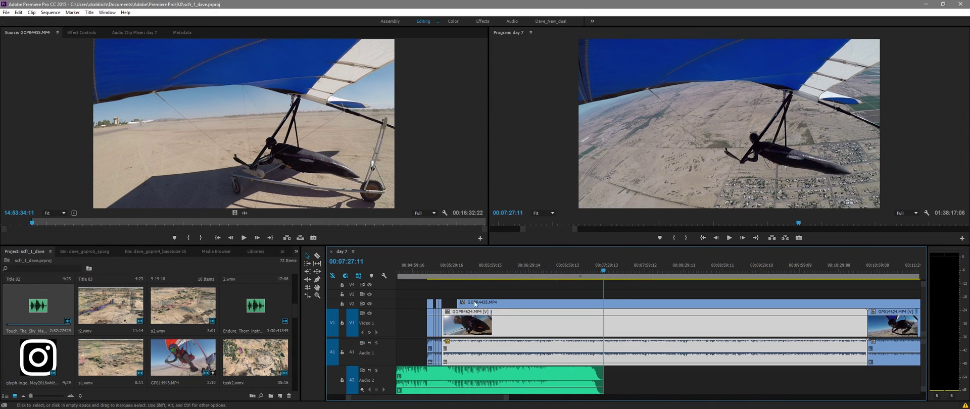
left_click(477, 284)
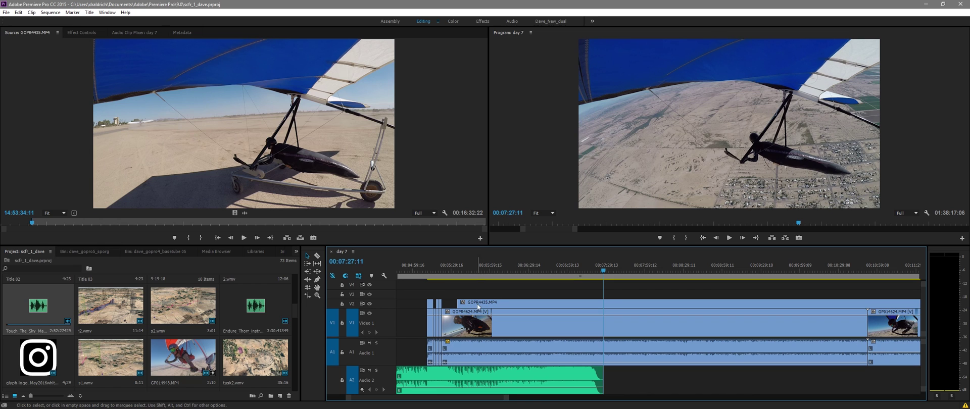
left_click_drag(470, 309, 455, 307)
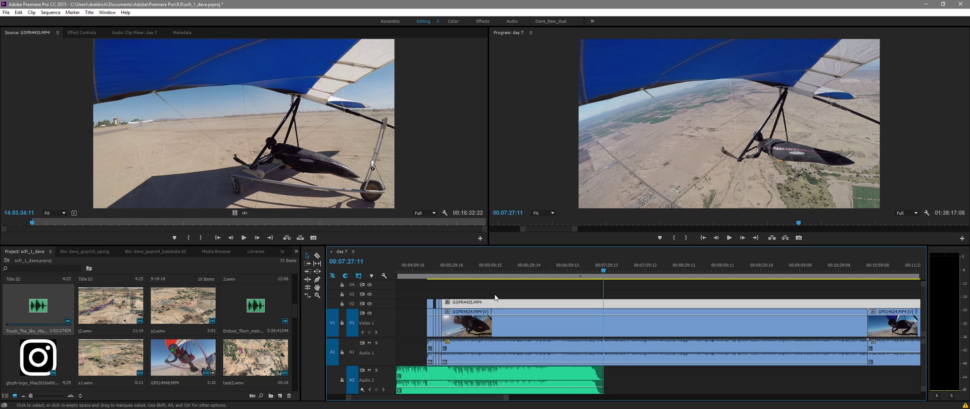
scroll(496, 298, "down", 3)
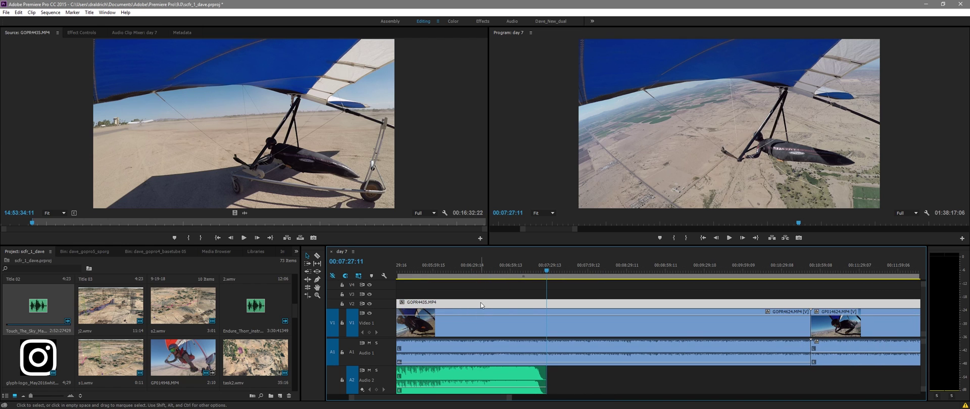
Step: Undo the last move of GOPR4435.MP4 on V2
scroll(481, 308, "up", 5)
mouse_move(489, 306)
left_mouse_down()
mouse_move(500, 306)
mouse_move(490, 307)
left_mouse_up()
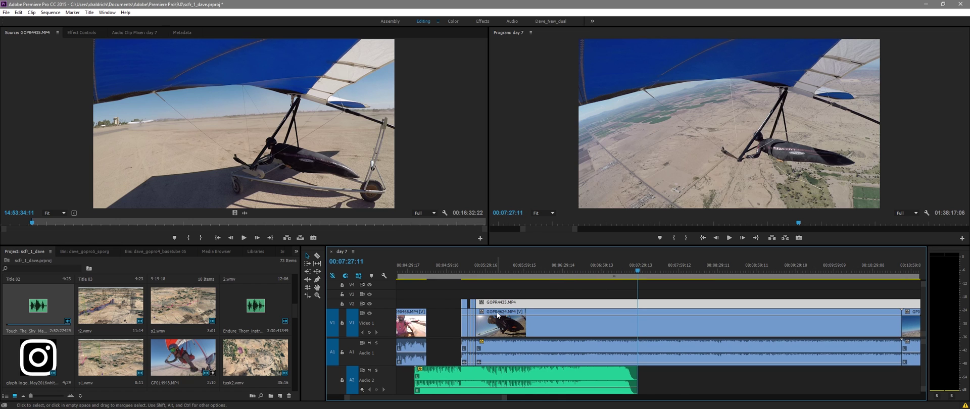
key("ctrl+z")
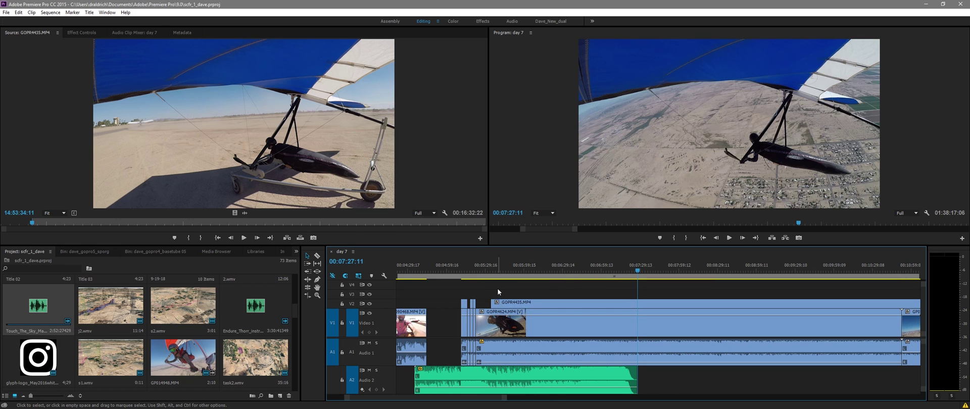
right_click(485, 306)
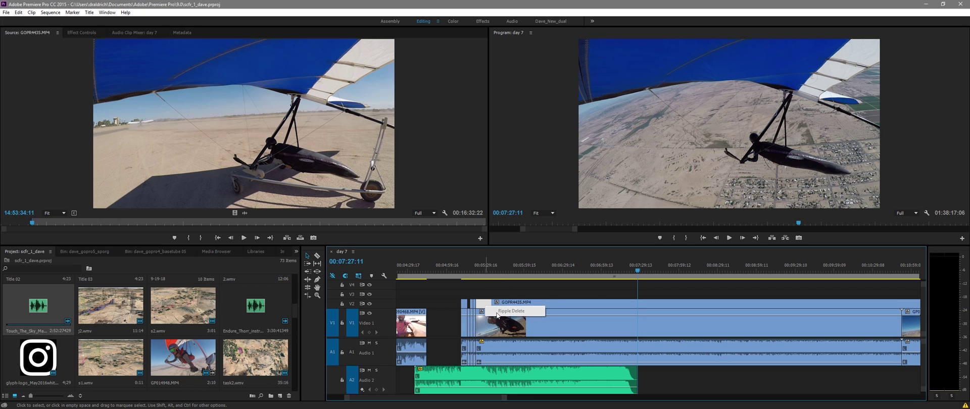
left_click(447, 322)
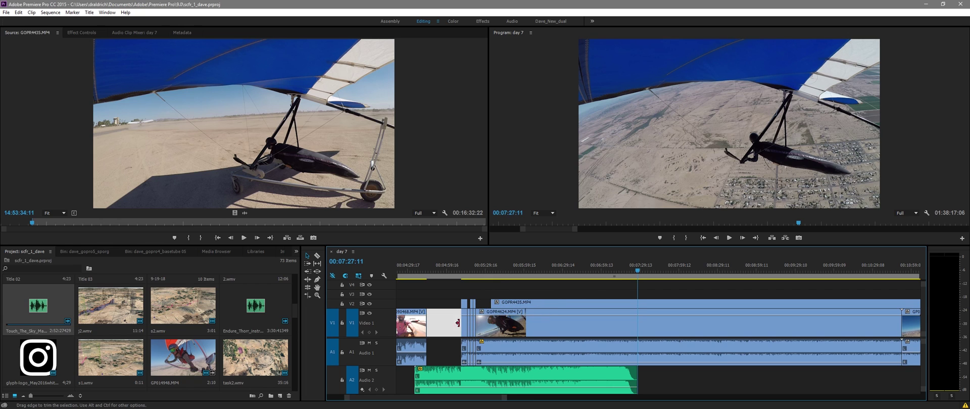
left_click(481, 304)
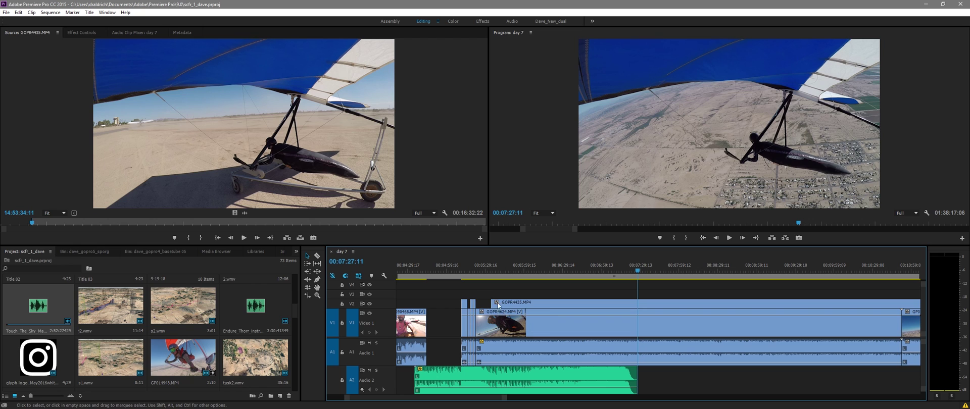
left_click_drag(486, 291, 528, 324)
left_click(523, 298)
Step: Move the group of short stacked clips before GOPR4624.MP4, with their audio, slightly earlier into the gap, and clear the selection
left_click_drag(452, 292, 474, 364)
left_click_drag(465, 328, 453, 329)
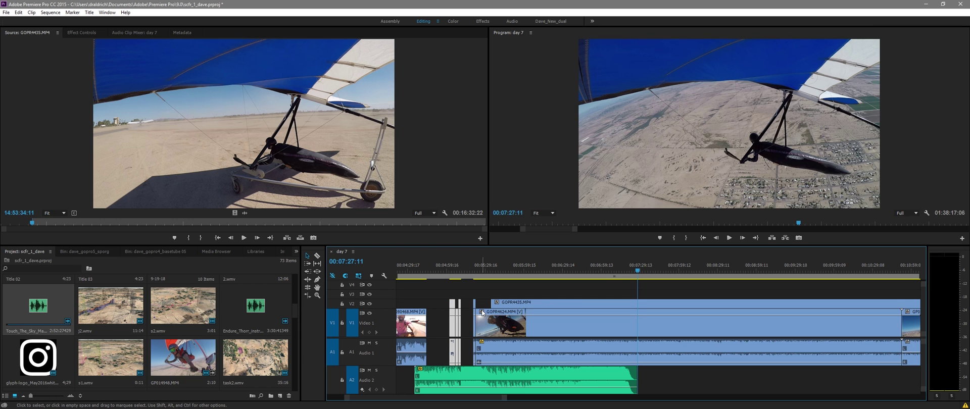
key("ctrl+shift+a")
Step: Play the sequence from 00:07:27:11 to check the footage past the music's end, with the longer stretch of clips in view
scroll(485, 328, "down", 3)
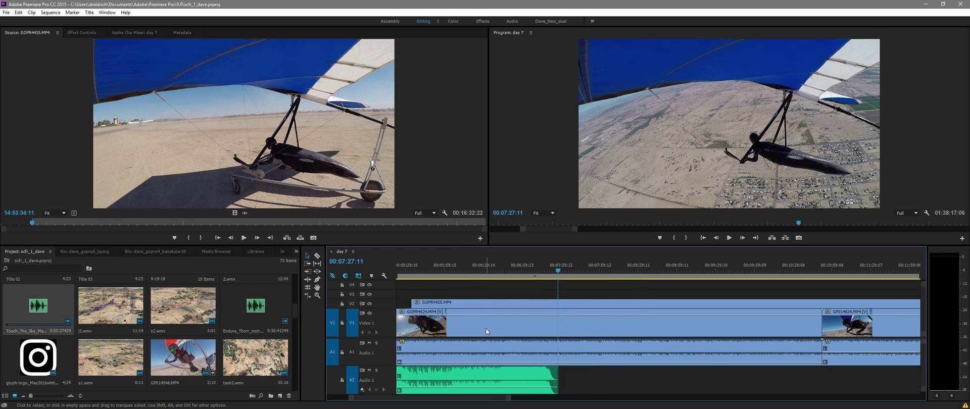
key("minus")
key("minus")
key("space")
key("minus")
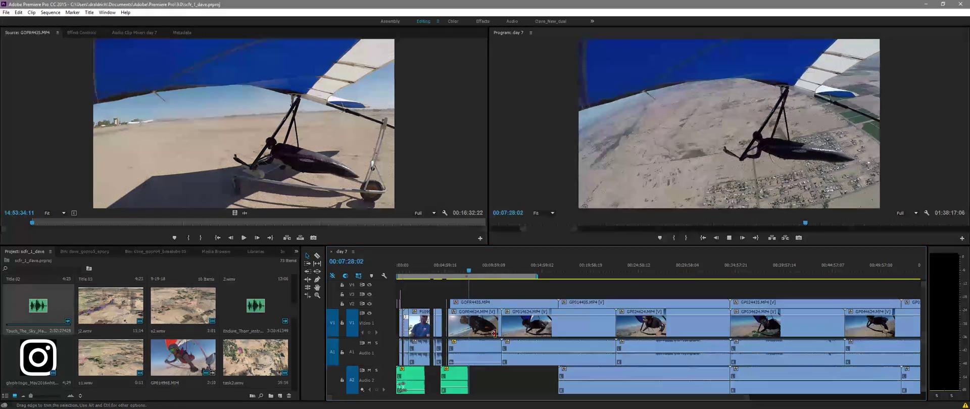